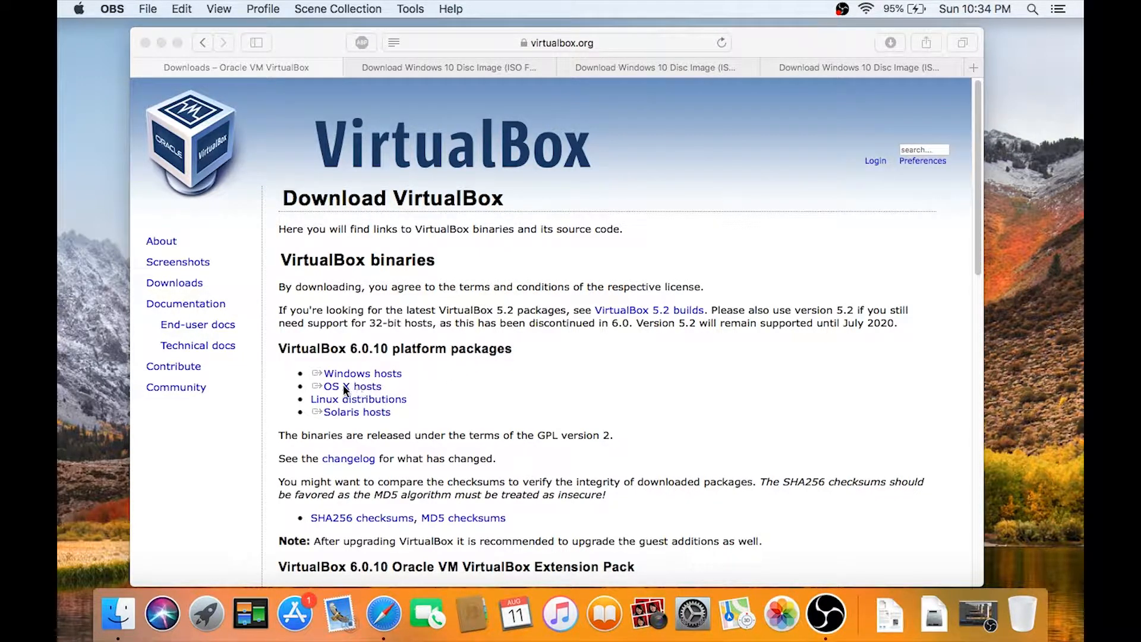
Download the VirtualBox 6.0.10 platform package for OS X hosts
click(362, 382)
click(367, 384)
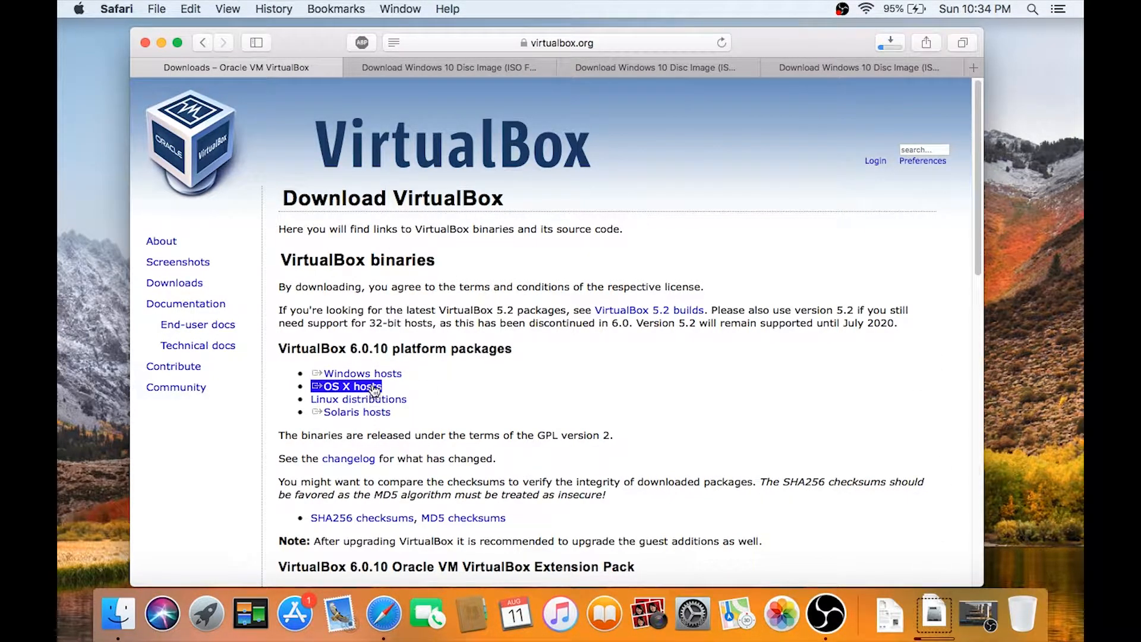
On Microsoft's Windows 10 disc image page, select and confirm the Windows 10 edition from the May 2019 Update
click(447, 72)
click(449, 370)
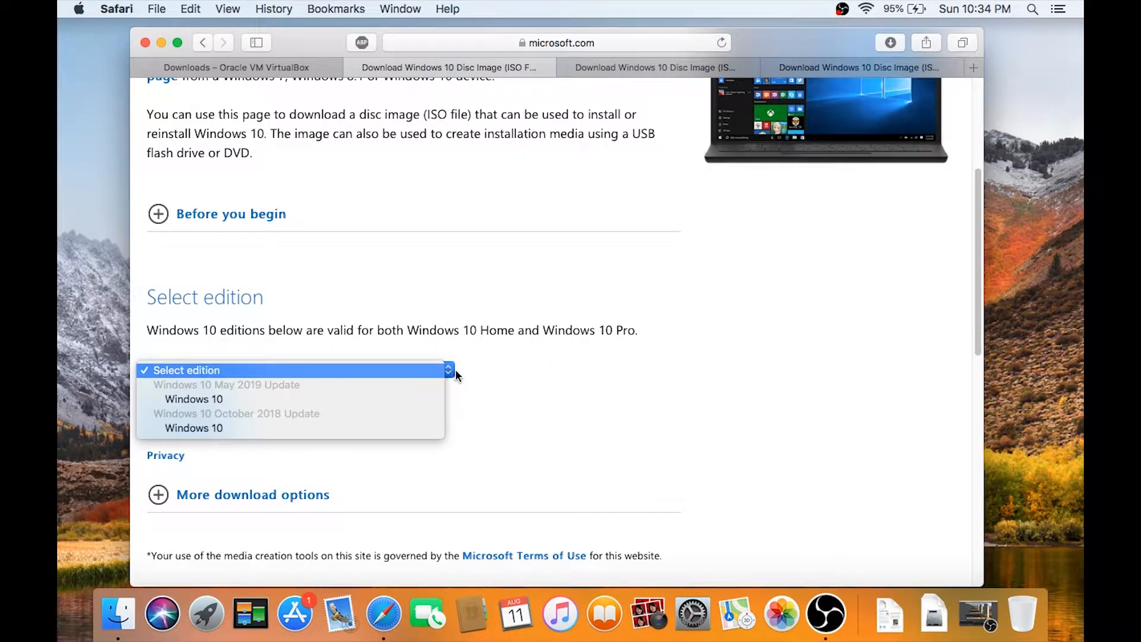
click(237, 399)
click(215, 418)
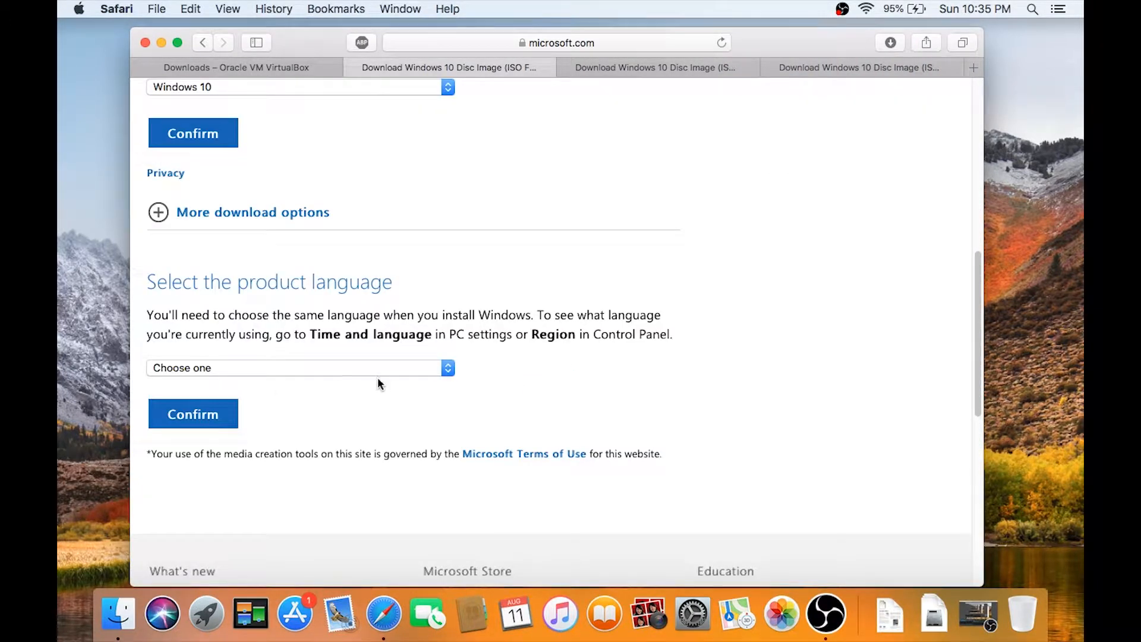
Confirm English as the product language and start the 64-bit Windows 10 download
click(443, 370)
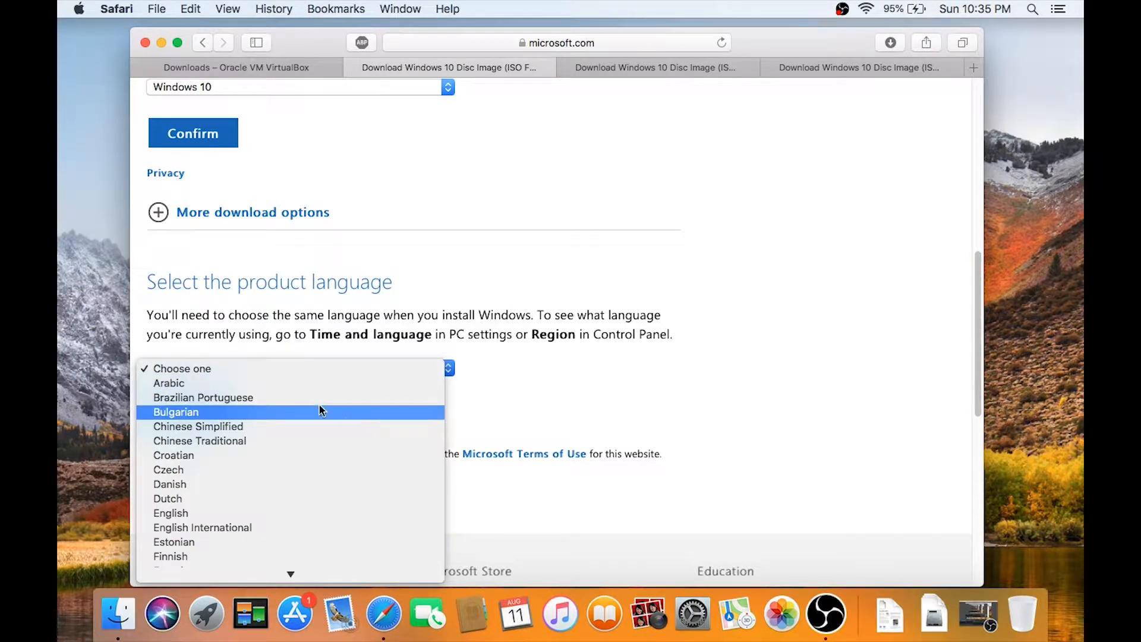
click(247, 506)
click(214, 425)
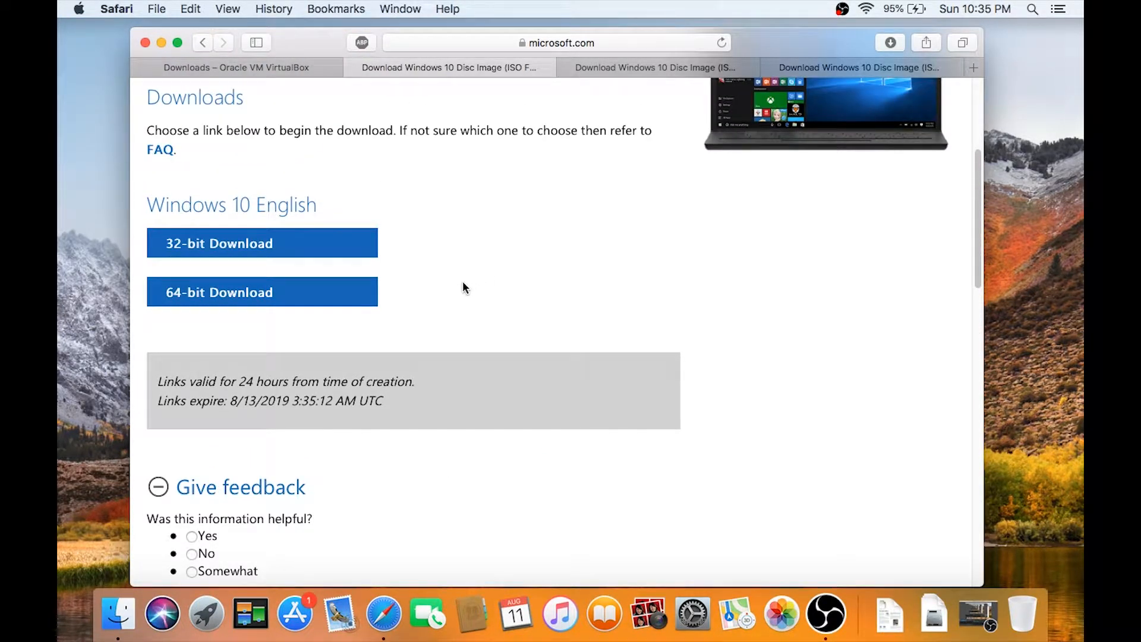
click(242, 297)
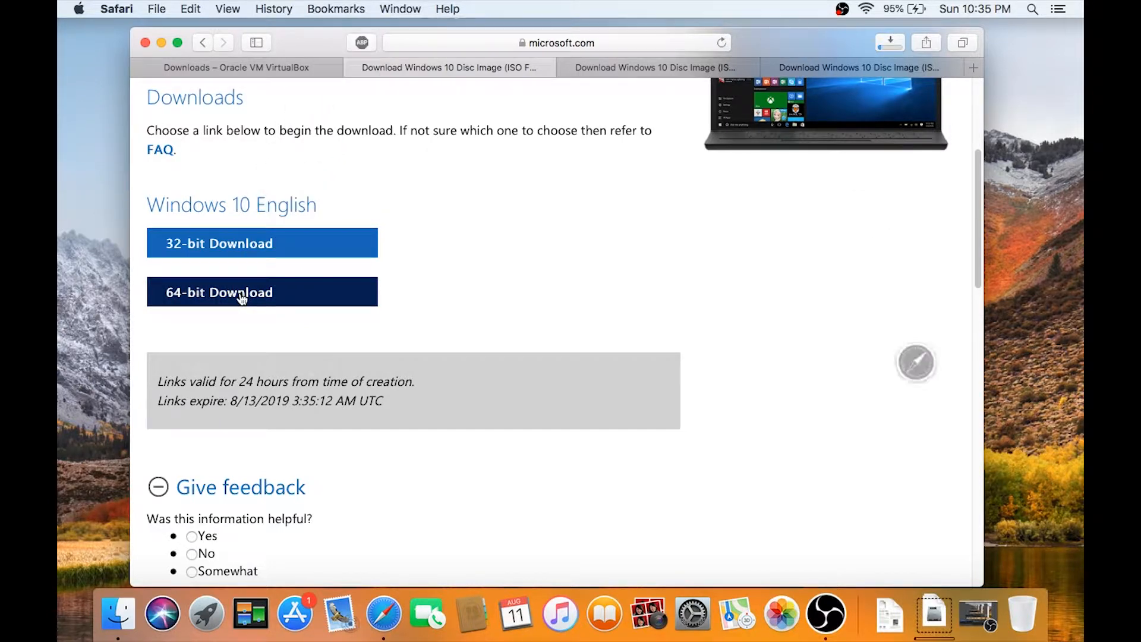
click(929, 616)
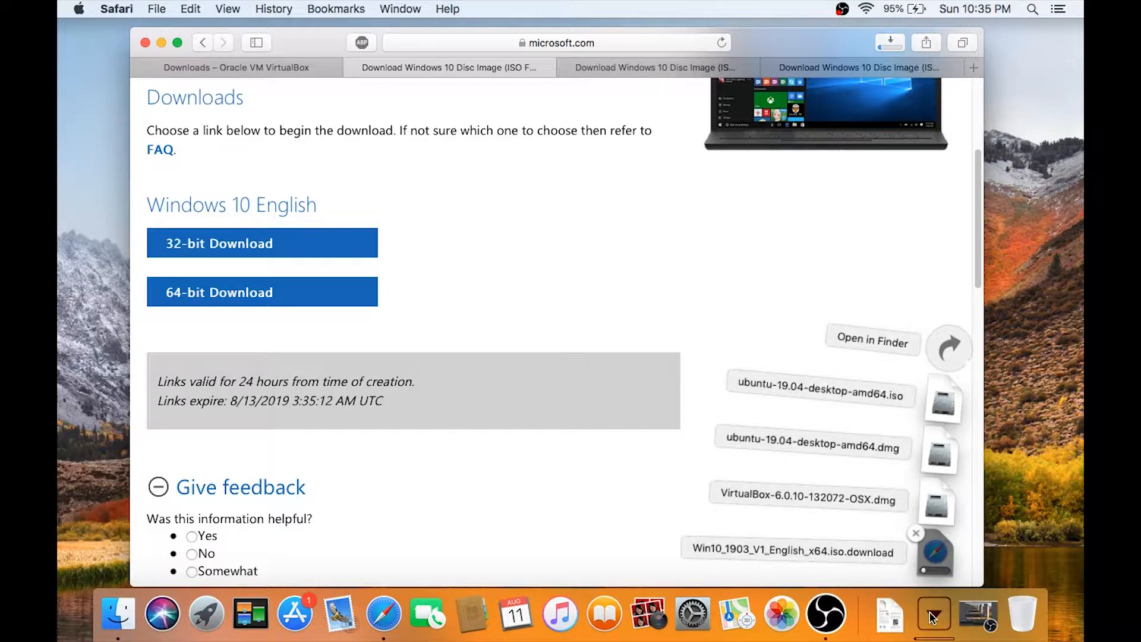
click(933, 496)
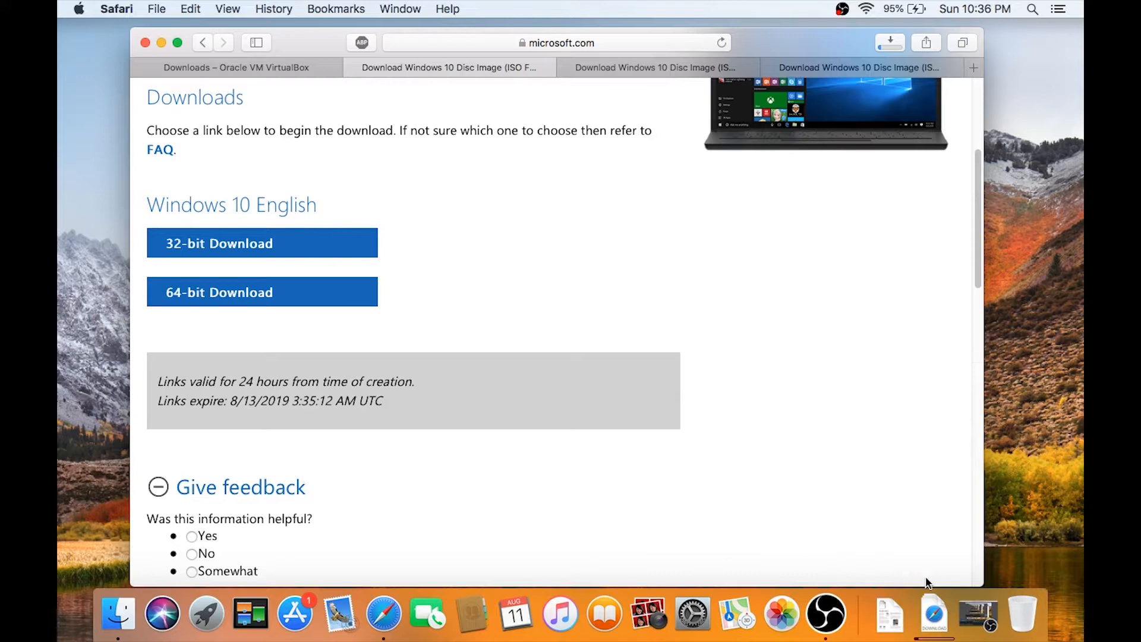
click(936, 613)
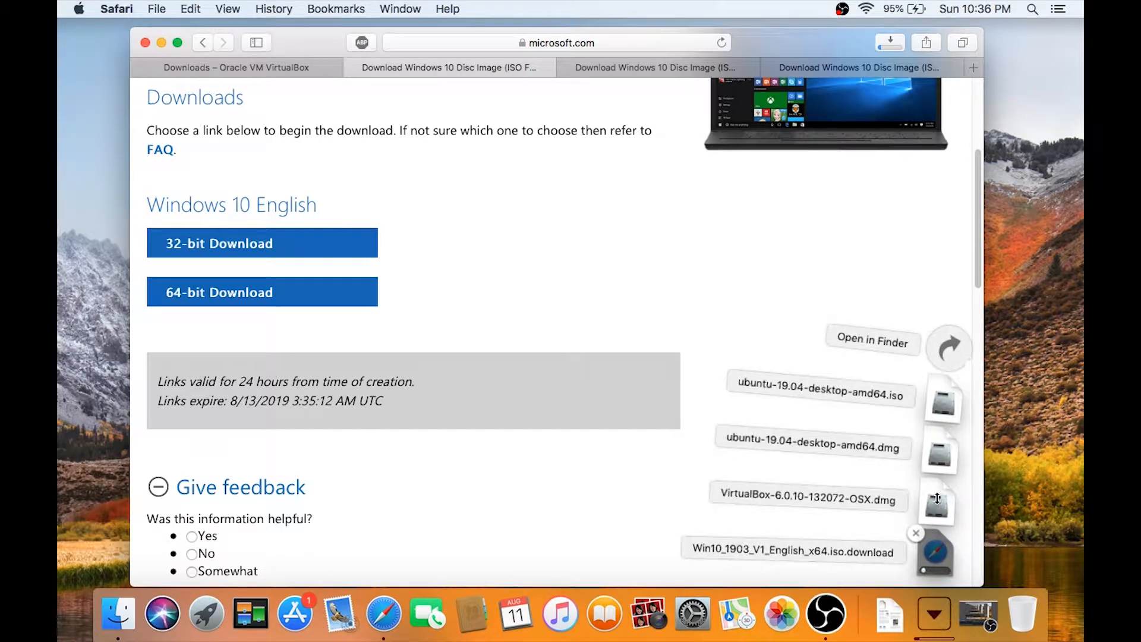
Go to the Downloads folder in Finder and open the VirtualBox-6.0.10-132072-OSX.dmg disk image
click(266, 9)
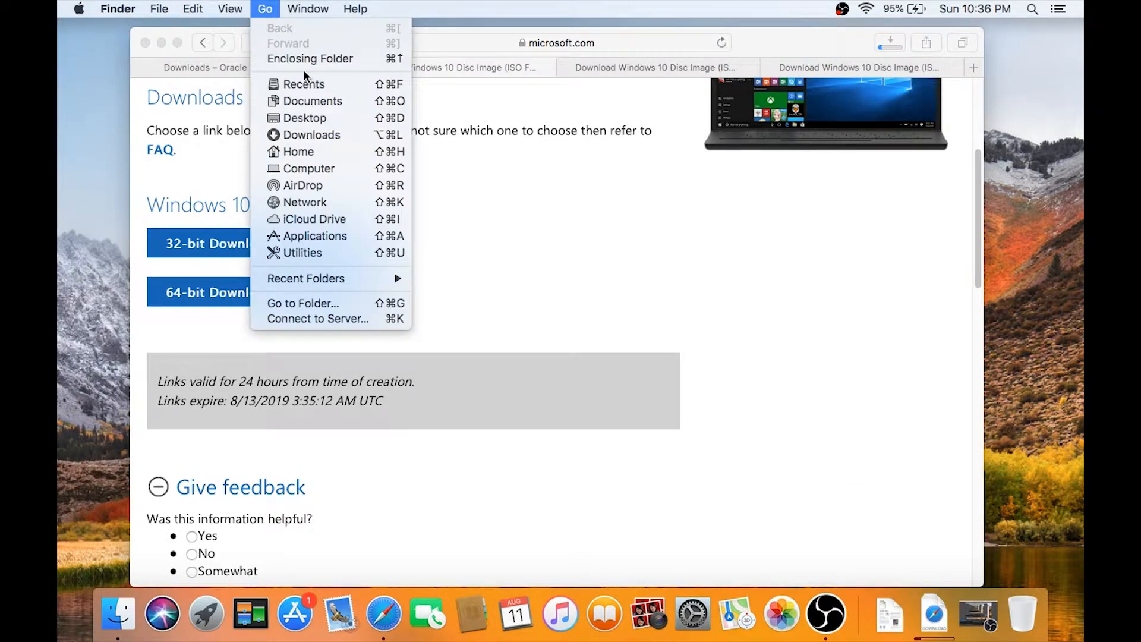
click(309, 135)
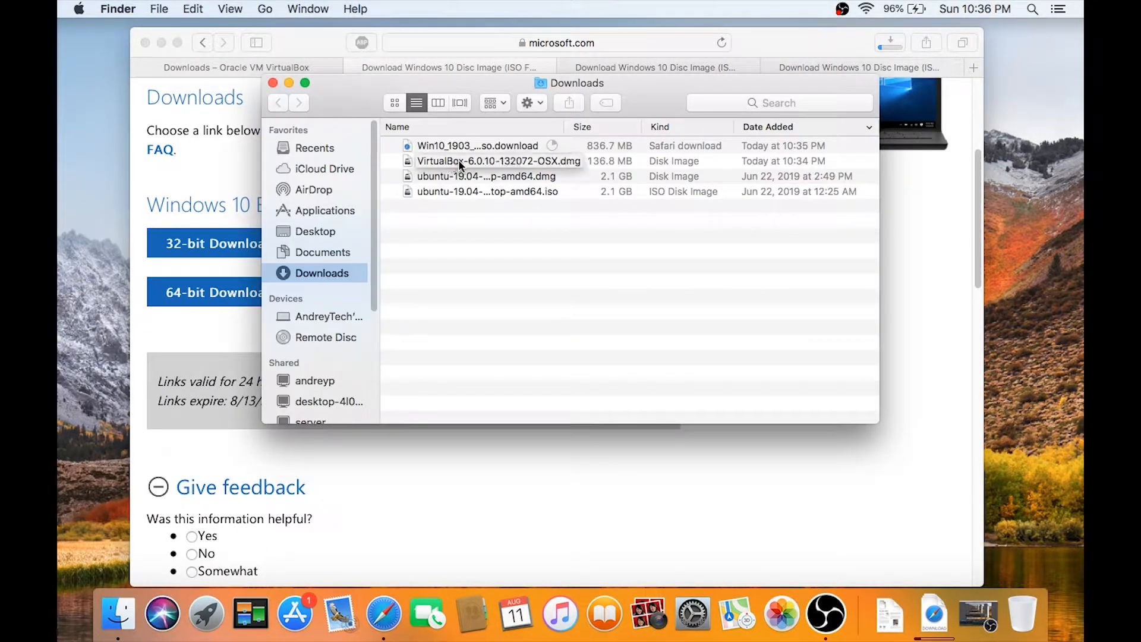
click(456, 164)
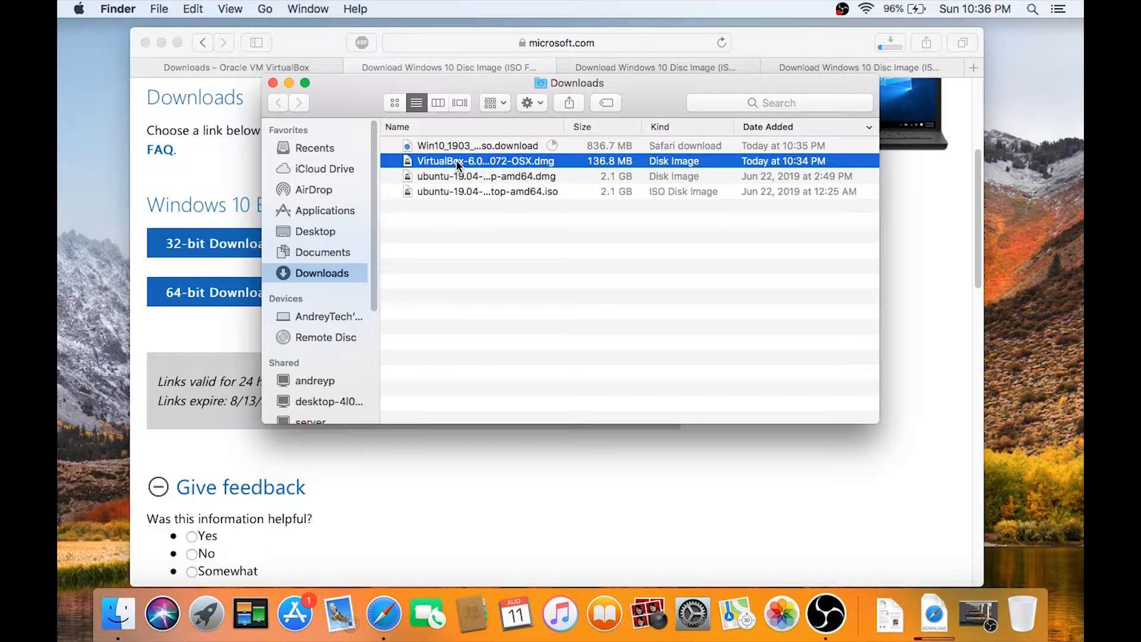
double_click(457, 165)
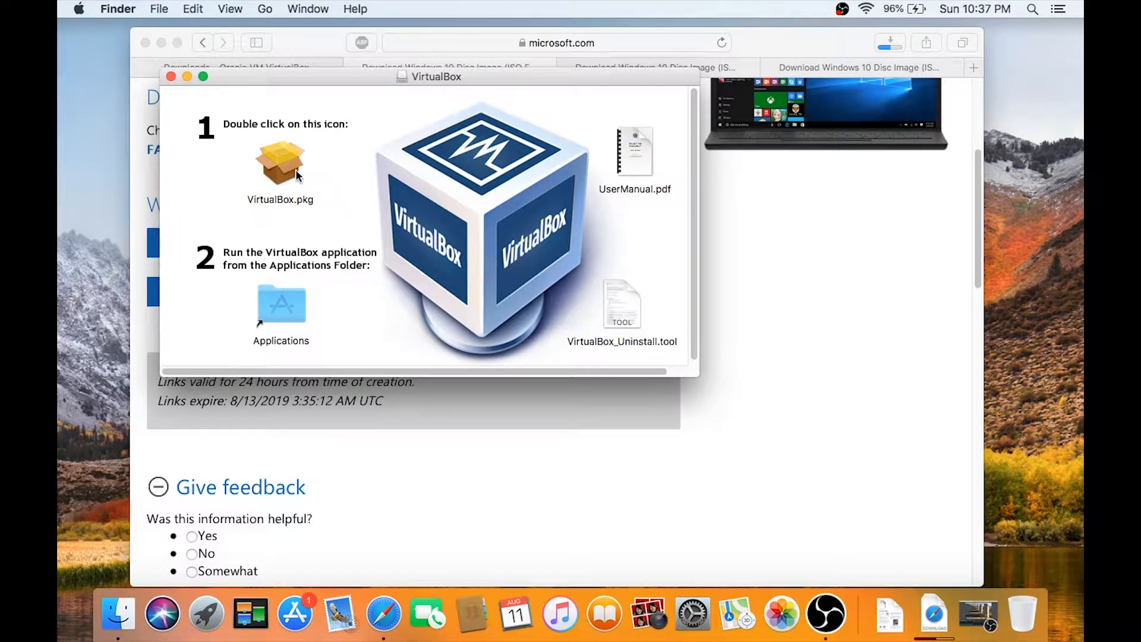
Launch VirtualBox.pkg, allow its compatibility check, and authorize a standard installation on MacHD
double_click(295, 174)
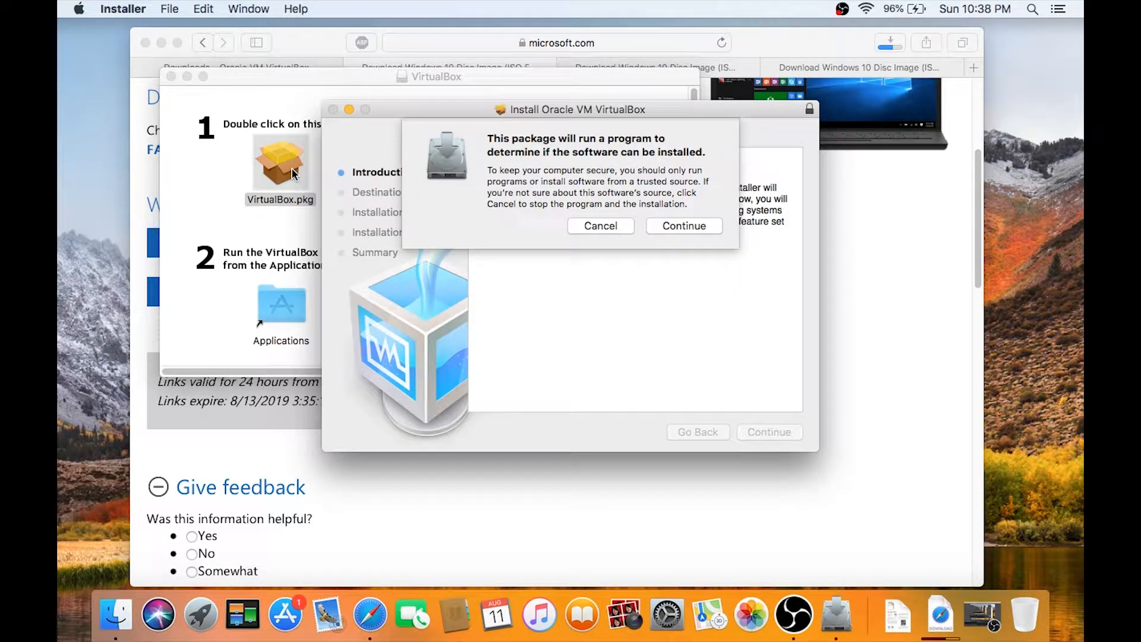
click(687, 227)
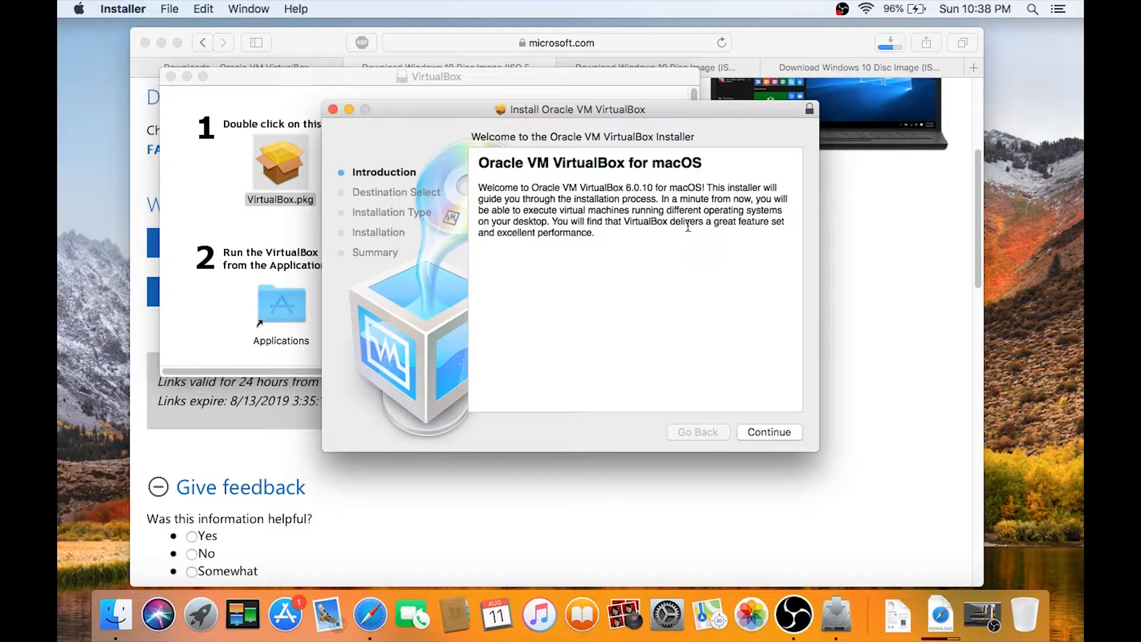
click(770, 431)
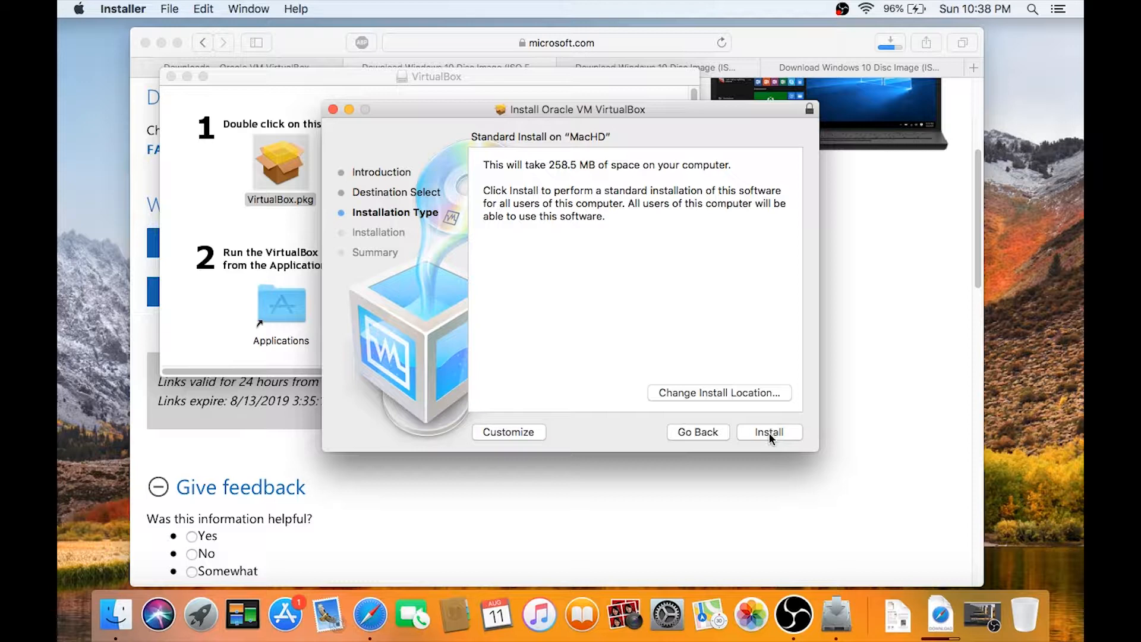
click(770, 432)
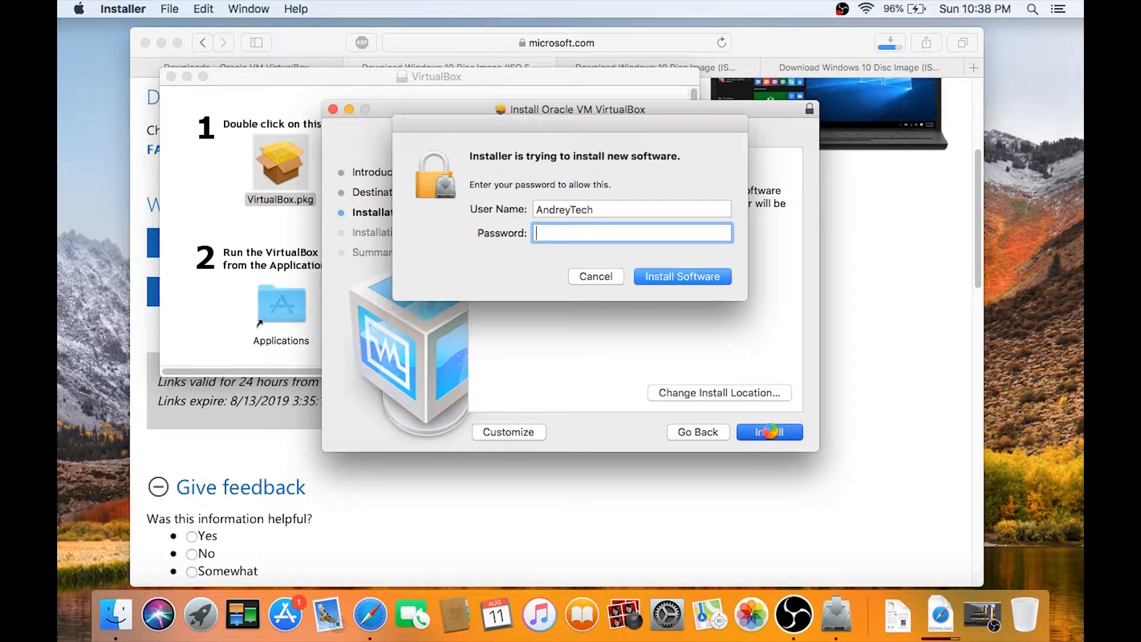
click(692, 278)
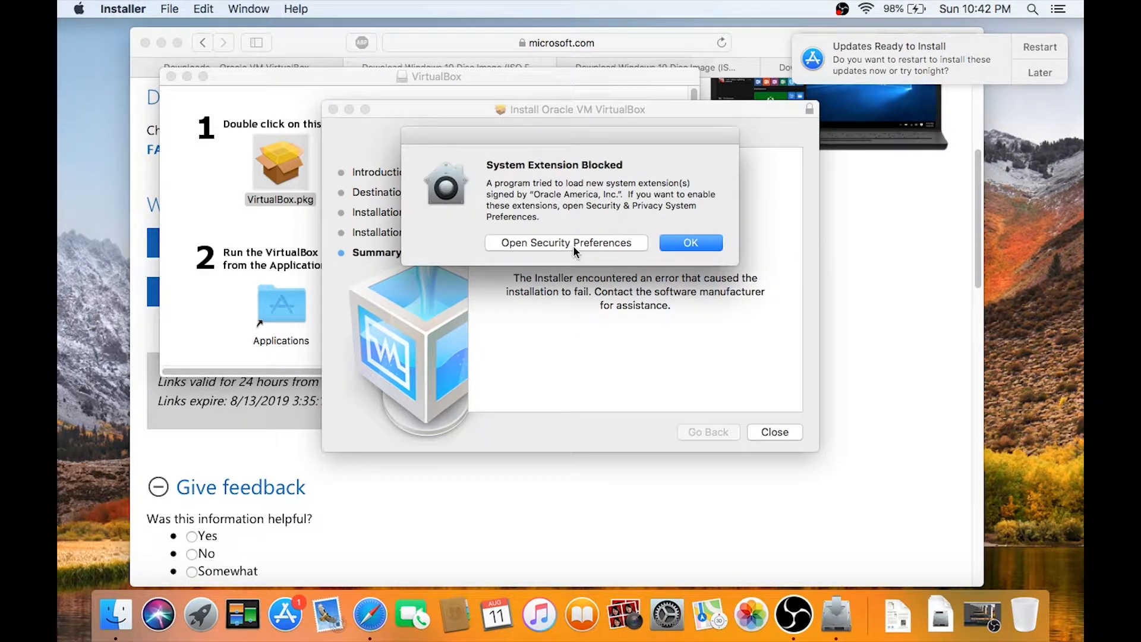
Allow the blocked Oracle America, Inc. system software in Security & Privacy, postpone the update notification, and close the preferences
click(579, 244)
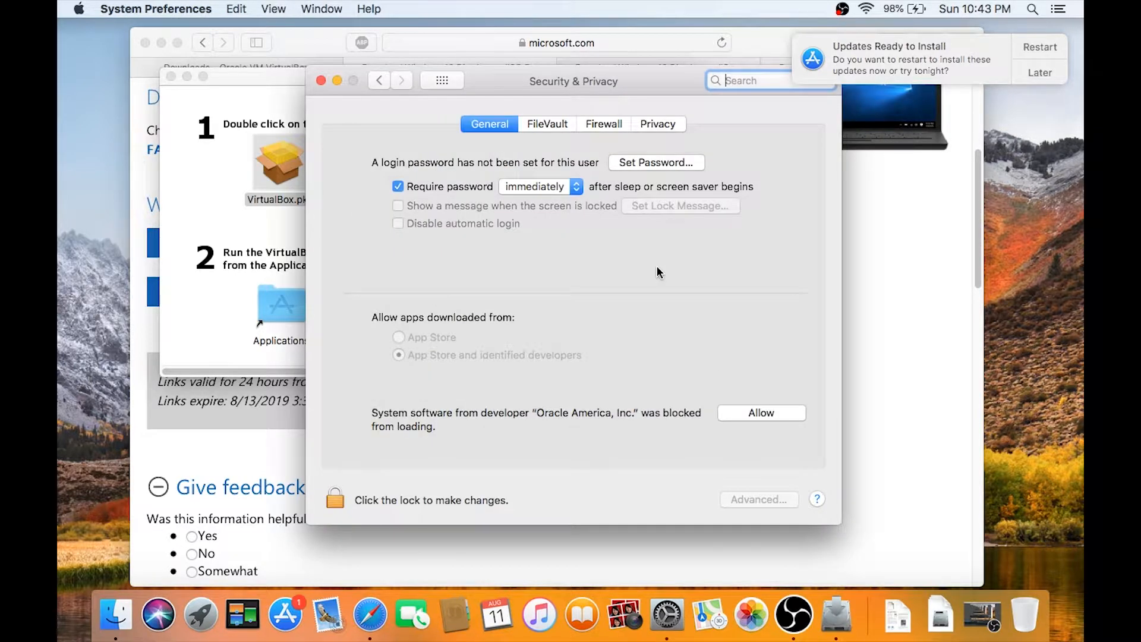
click(762, 414)
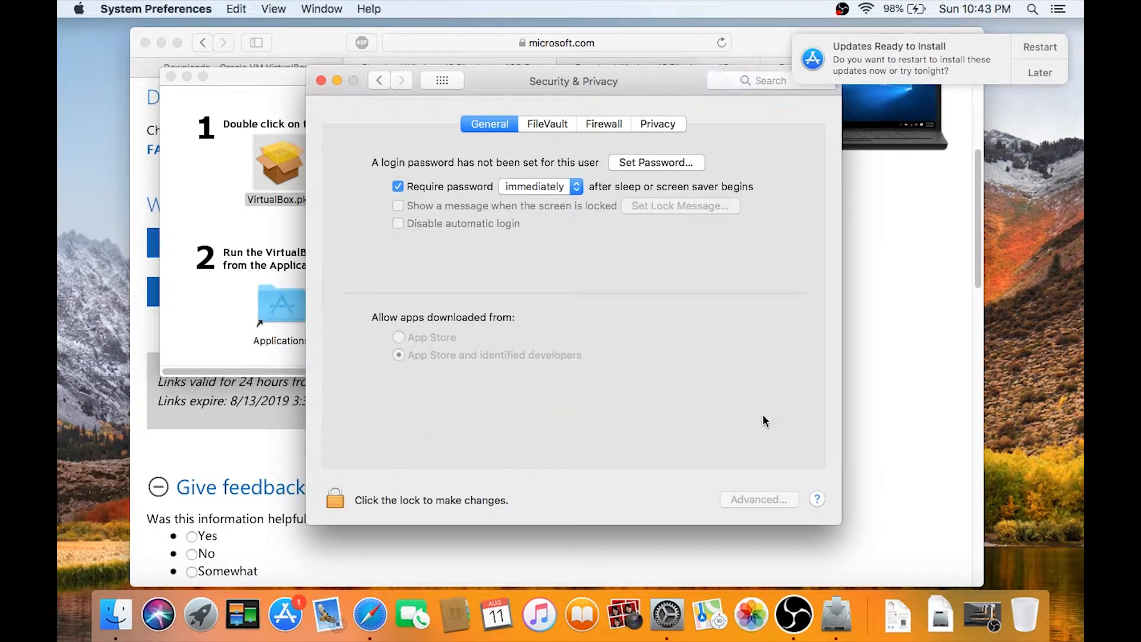
click(1039, 73)
click(1000, 102)
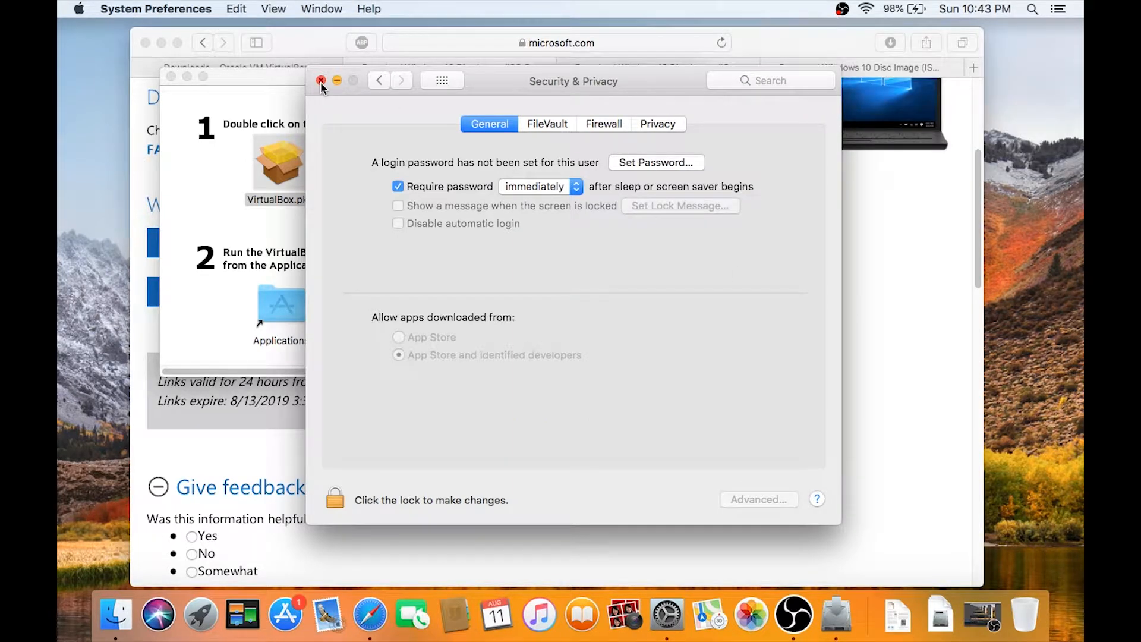
click(320, 80)
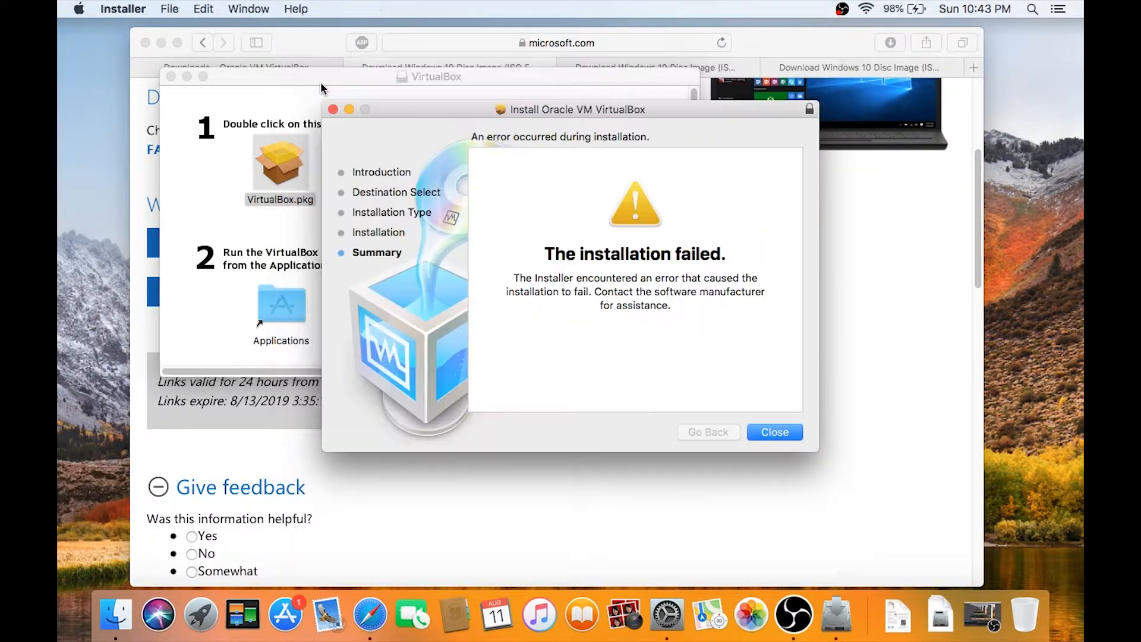
Close the installer while keeping its package, and run the VirtualBox.pkg installation again
click(768, 434)
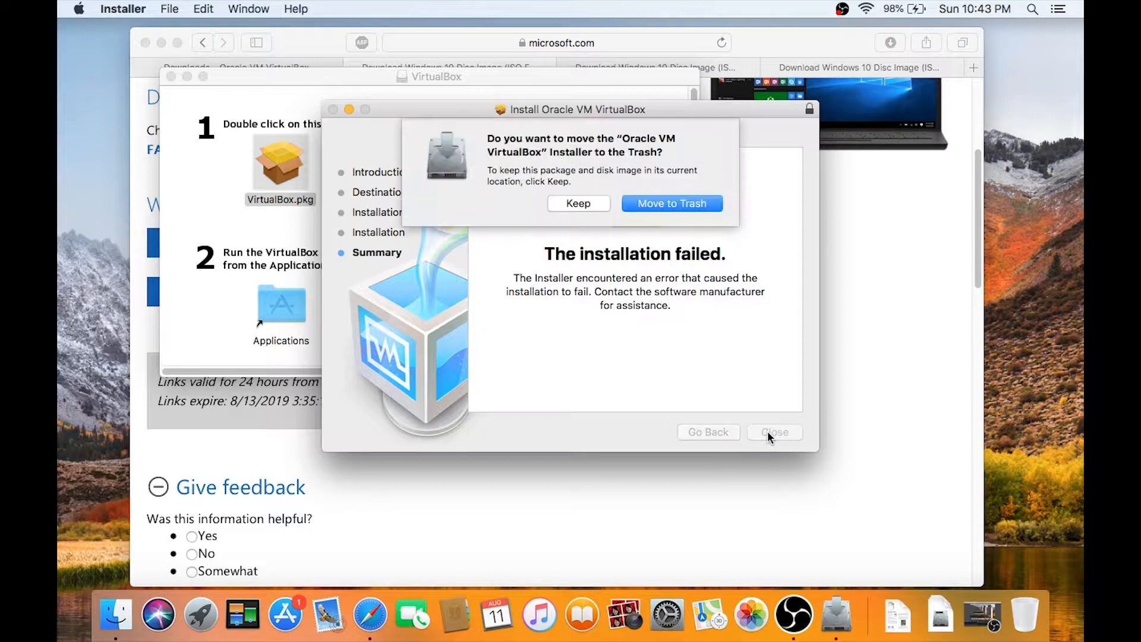
click(579, 203)
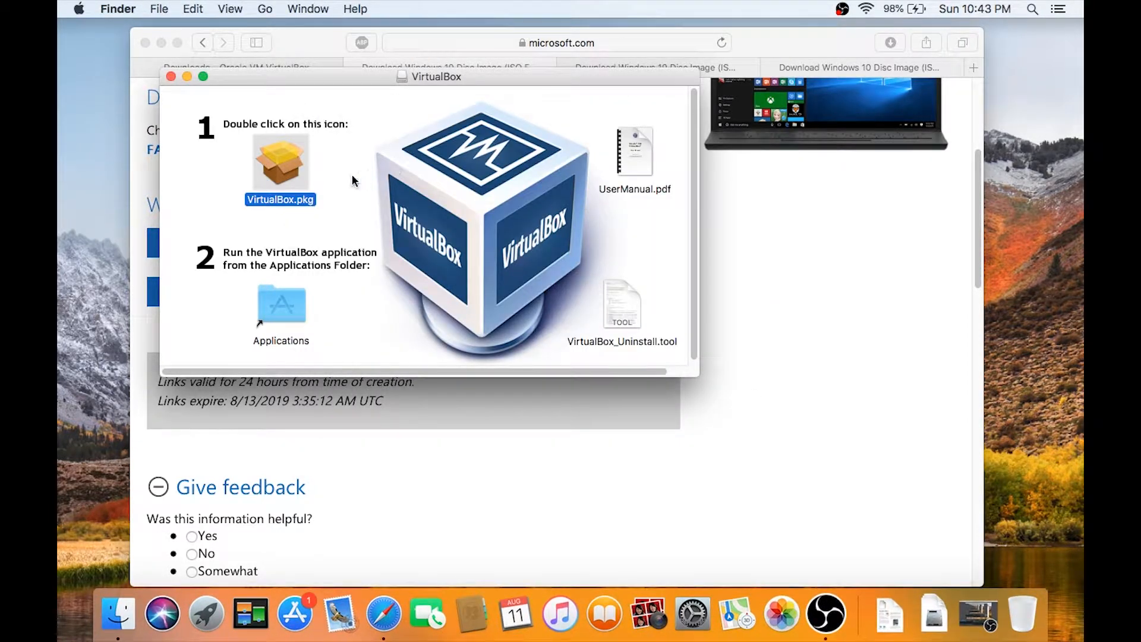
double_click(295, 178)
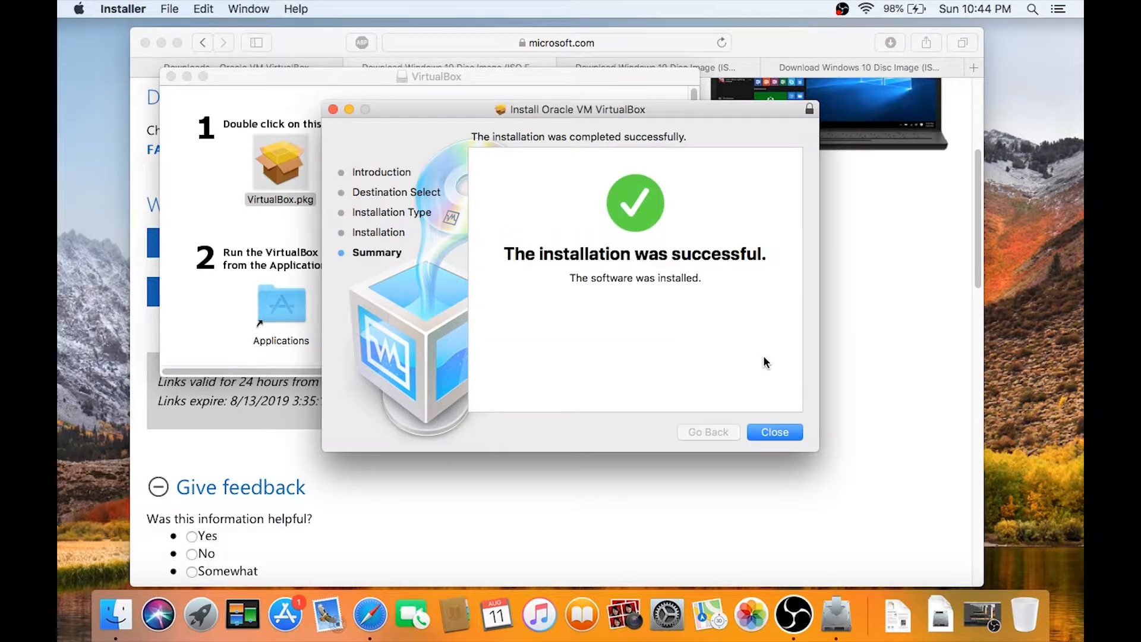
Close the VirtualBox installer, moving it to the Trash, and close the VirtualBox disk image window
click(769, 433)
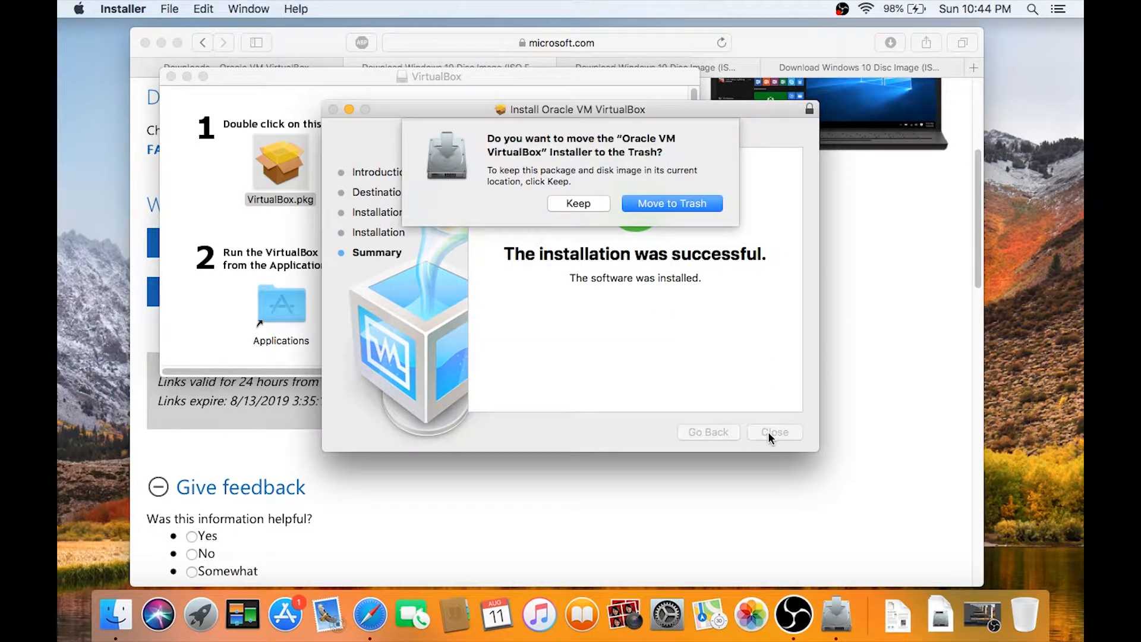
click(667, 205)
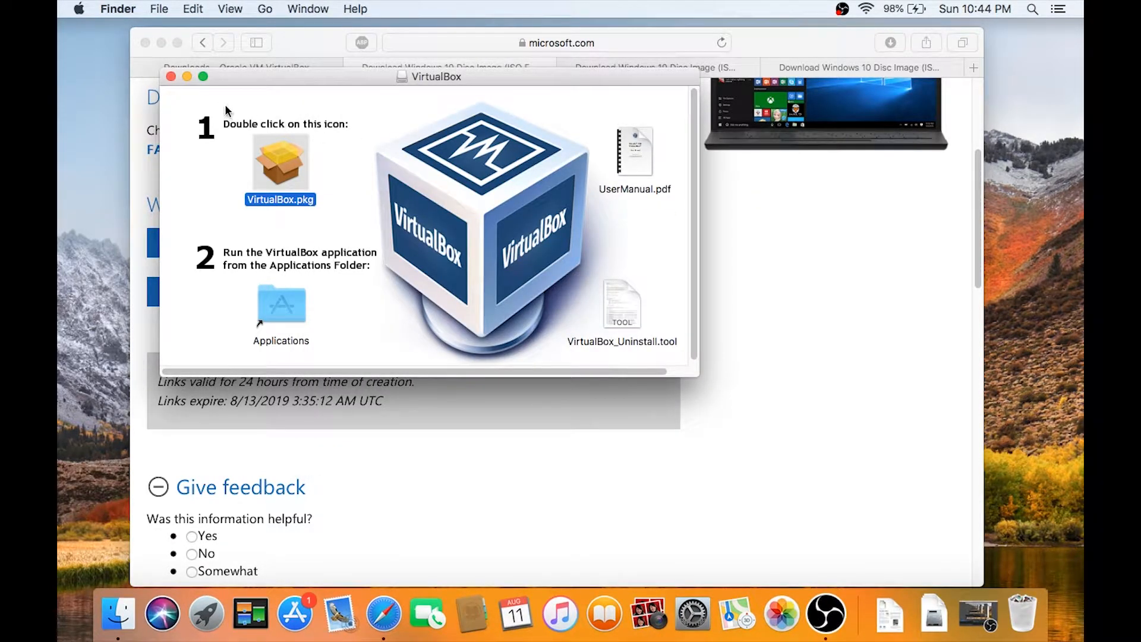
click(170, 76)
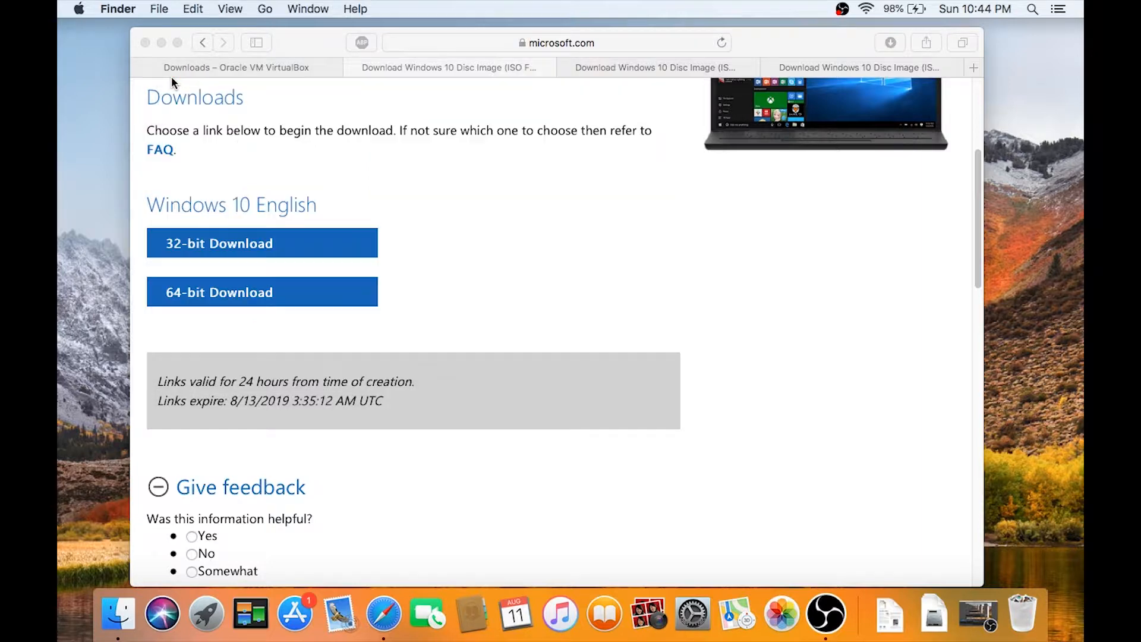
Minimize the browser window and launch VirtualBox from the Applications folder
click(161, 42)
click(265, 10)
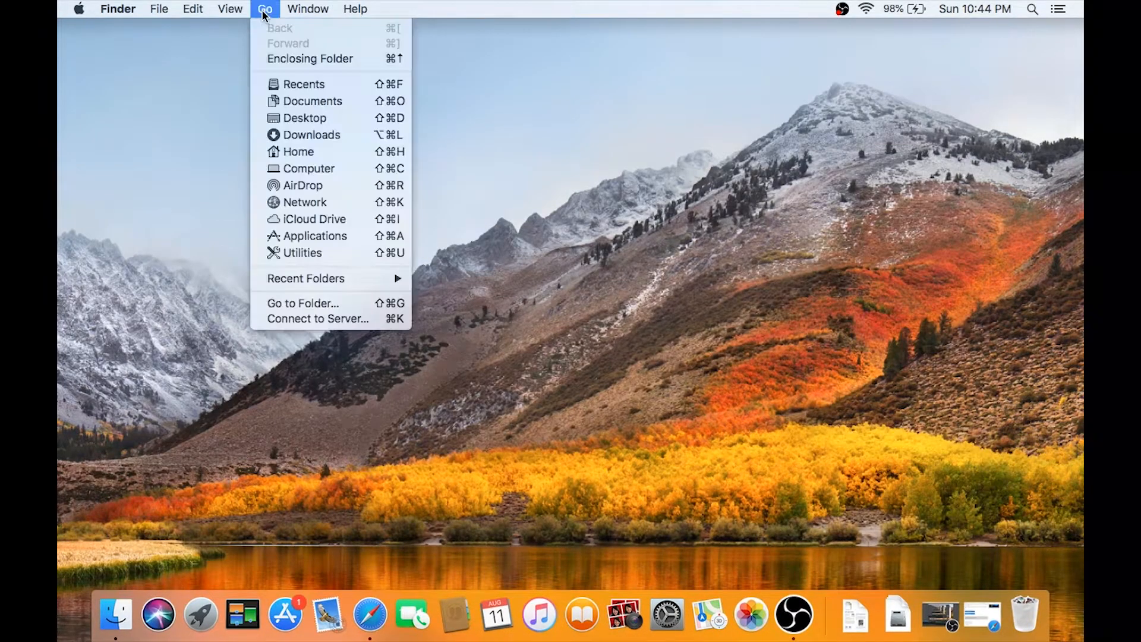
click(325, 235)
scroll(656, 368, down, 3)
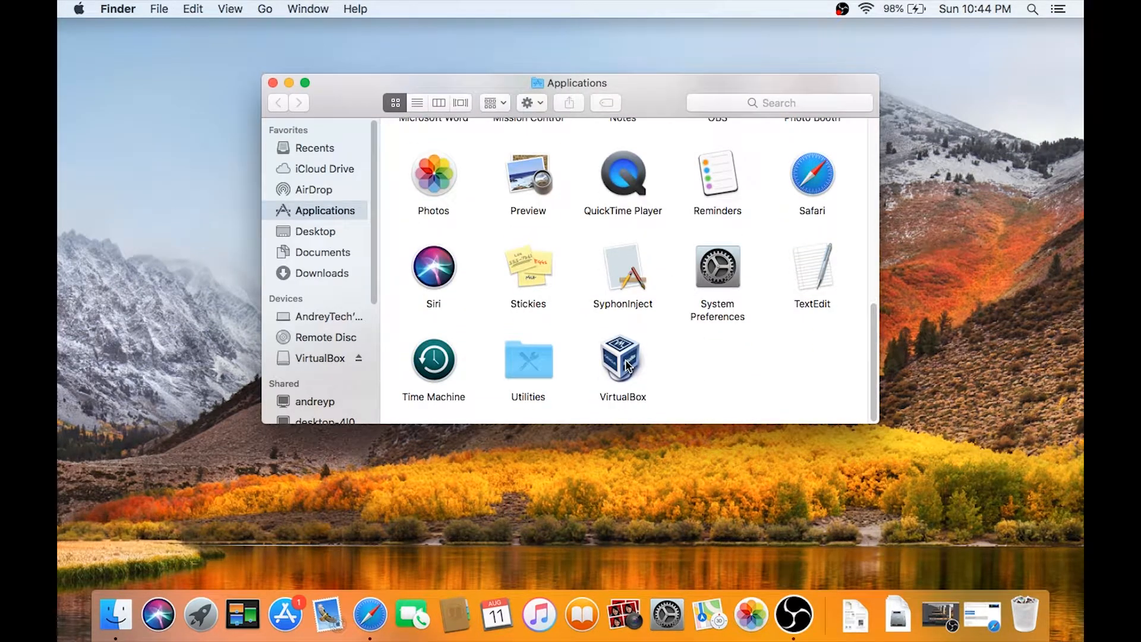
double_click(627, 364)
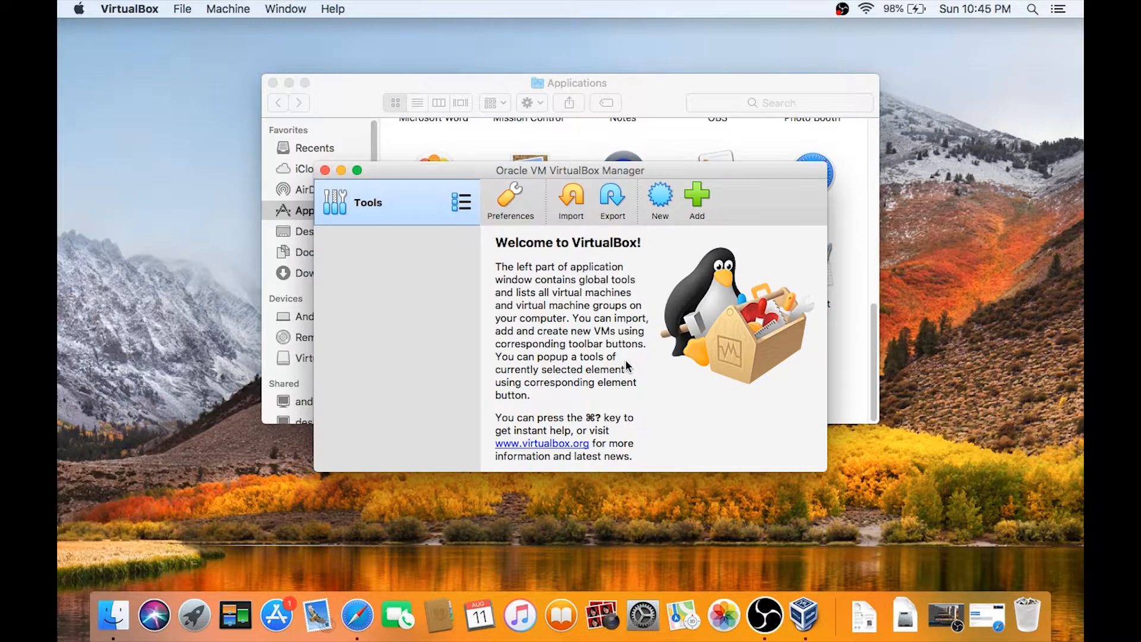
Start a new virtual machine named Windows 10 and set its memory size to 4096 MB
click(659, 202)
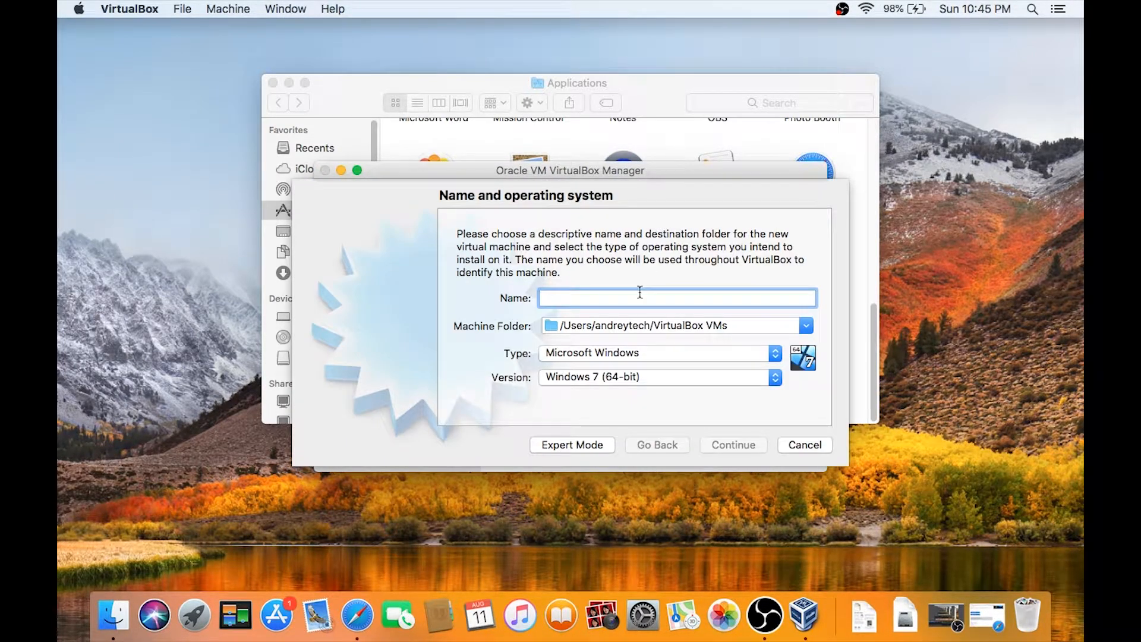
text(Windows 10)
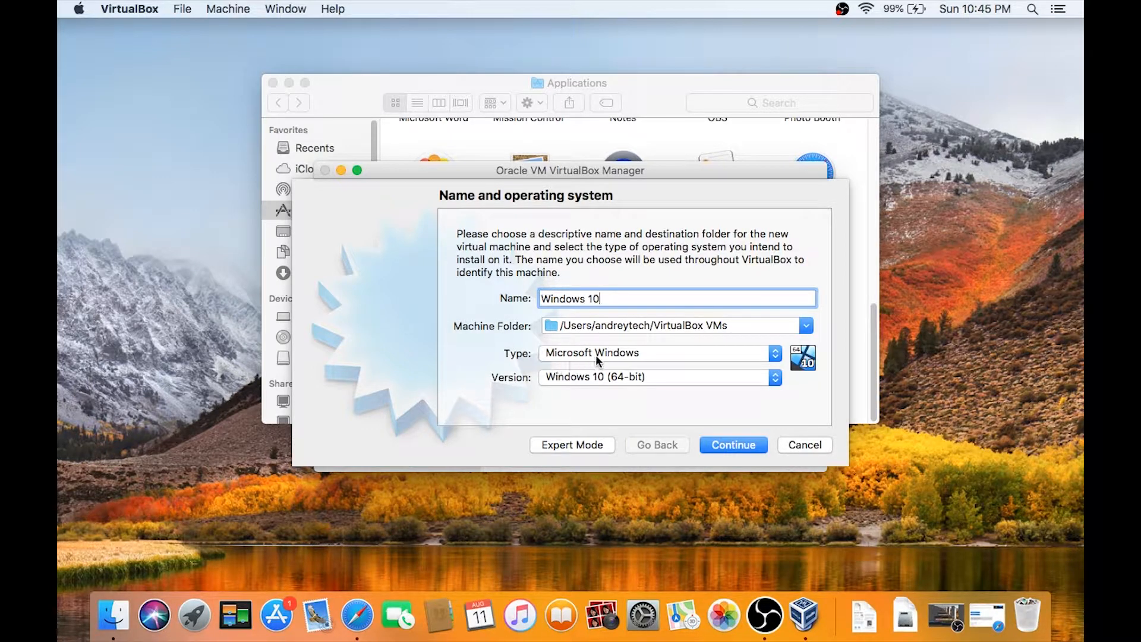
click(747, 447)
drag(528, 297, 593, 298)
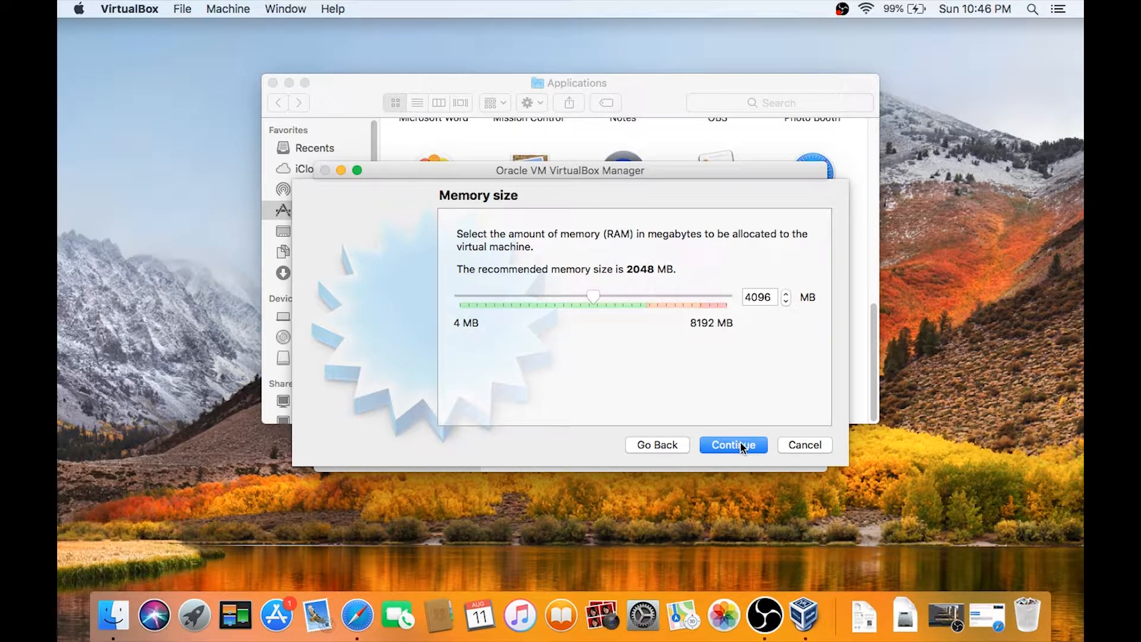
click(739, 447)
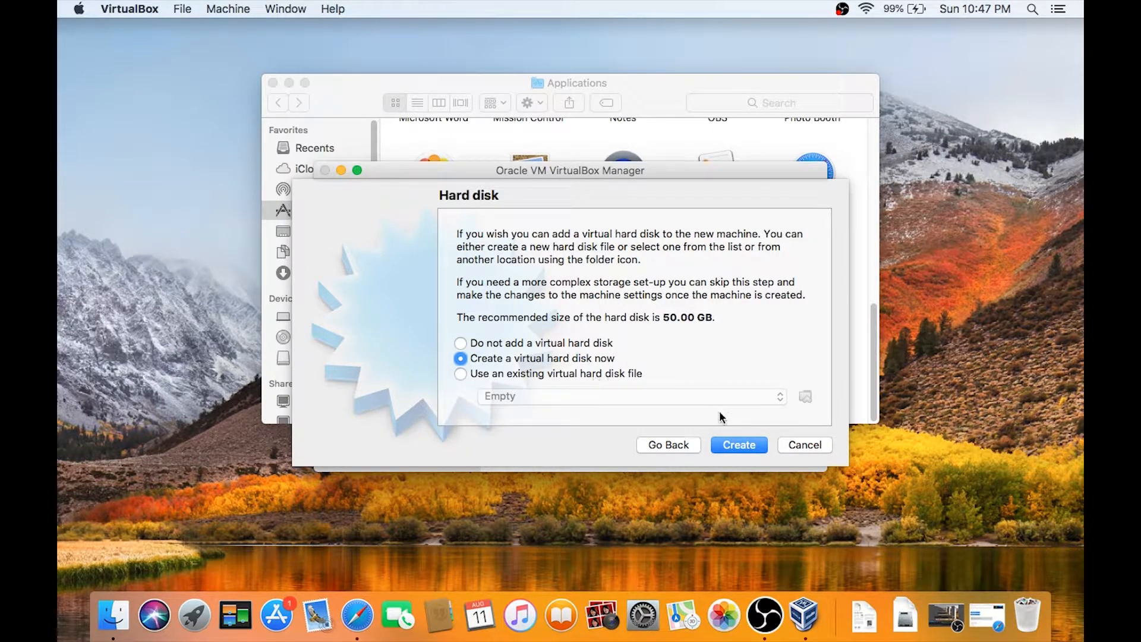
Create a dynamically allocated VDI virtual hard disk of 102.28 GB for the Windows 10 machine
click(740, 444)
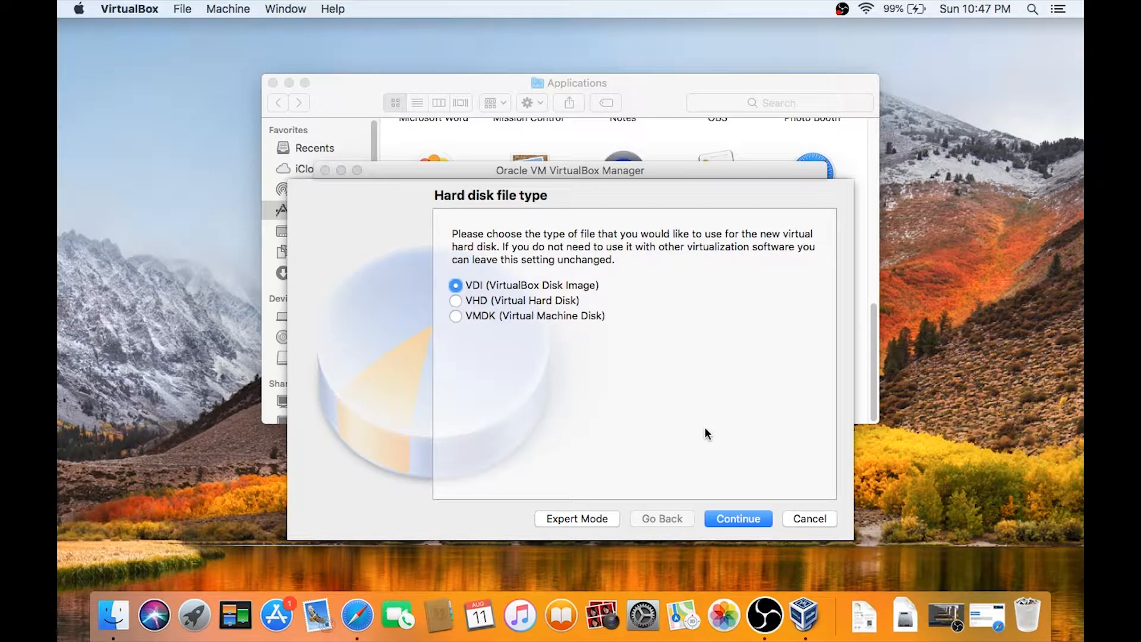
click(744, 521)
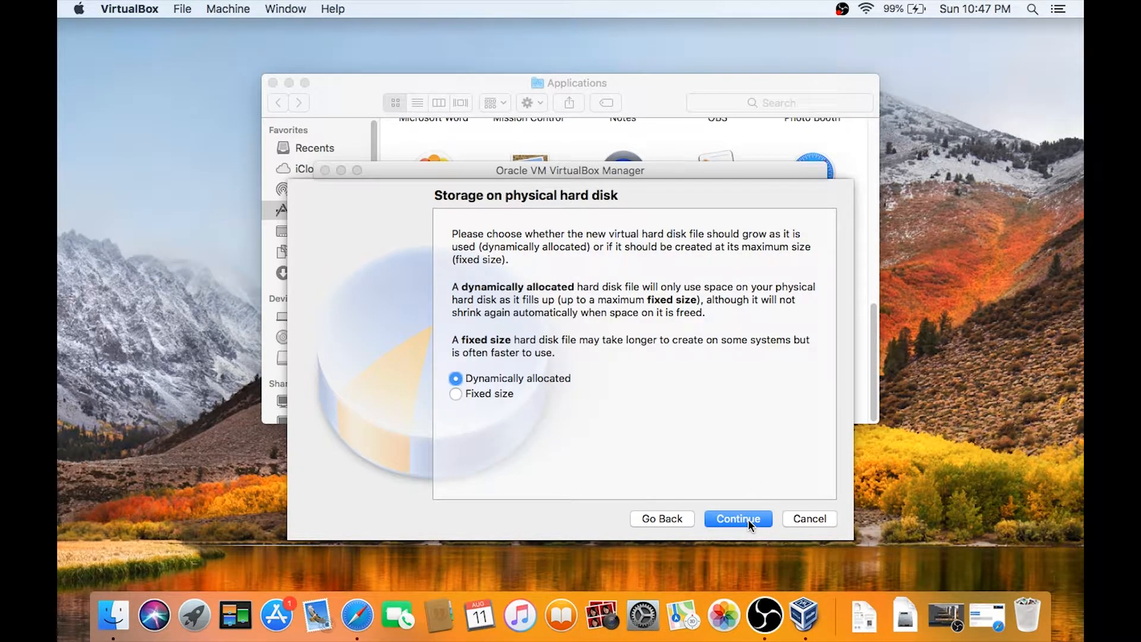
click(748, 519)
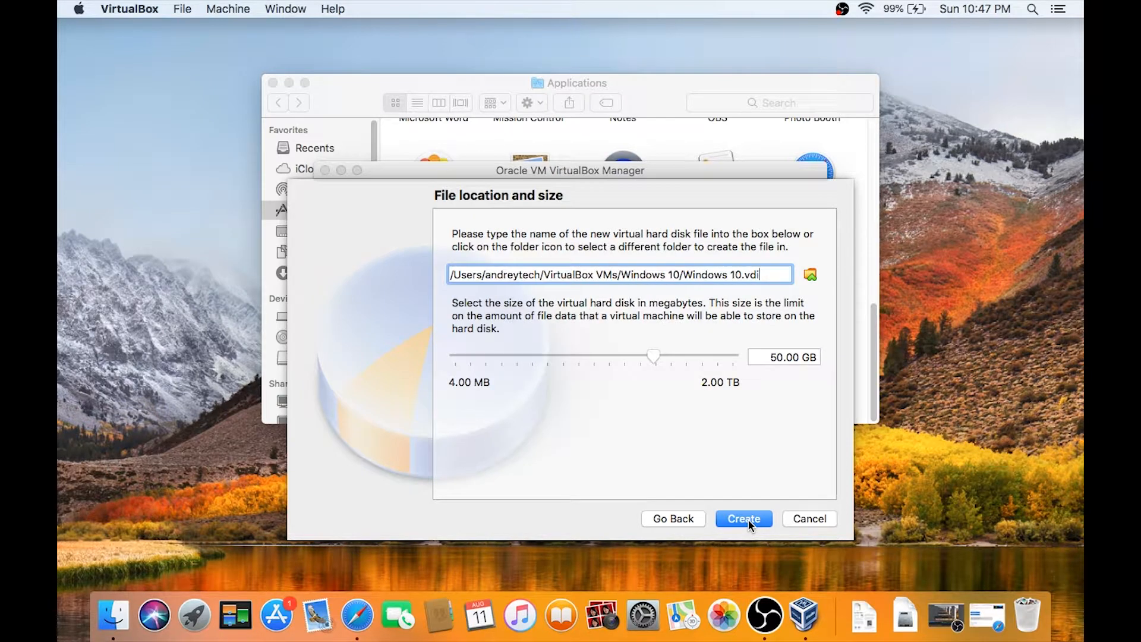
drag(657, 353, 664, 353)
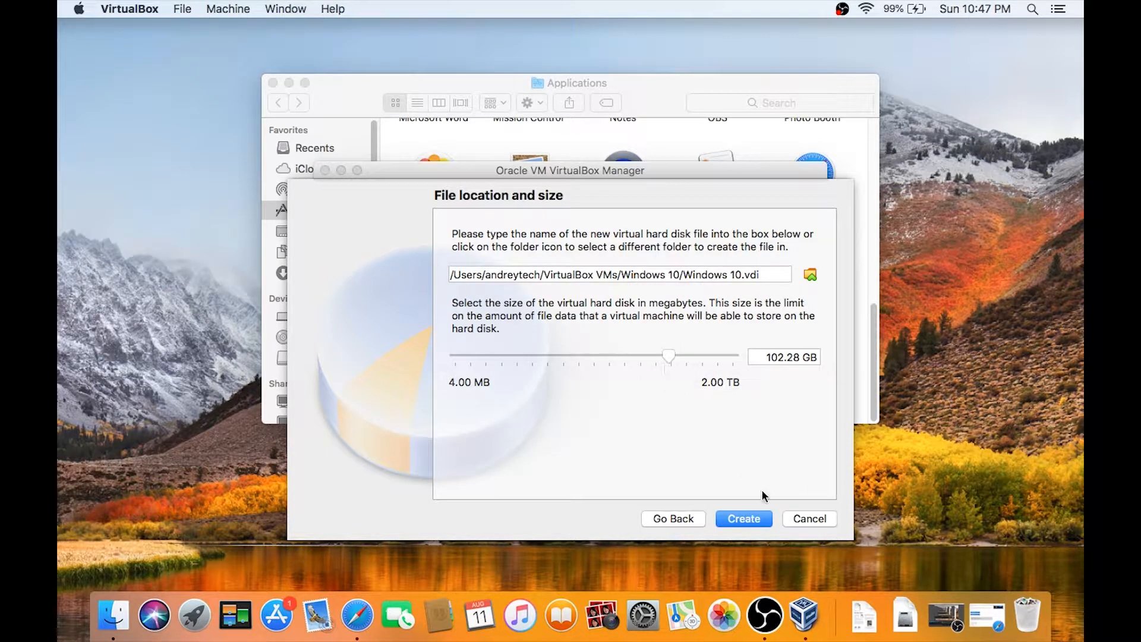
click(744, 519)
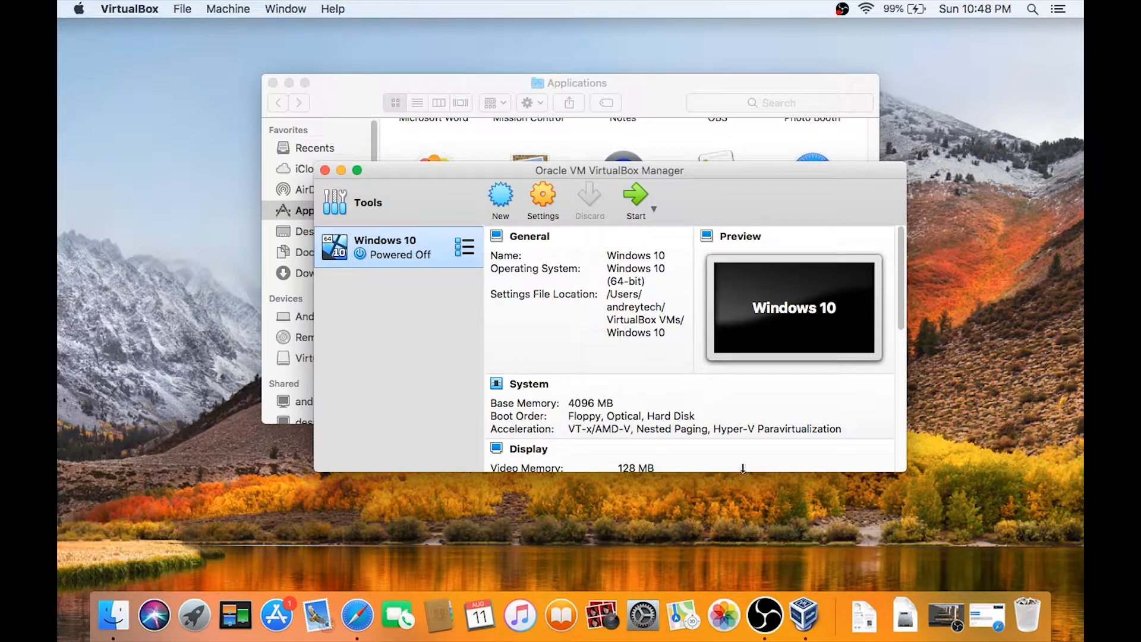
Start the Windows 10 machine using Win10_1903_V1_English_x64.iso from the Downloads folder as its startup disk
click(356, 171)
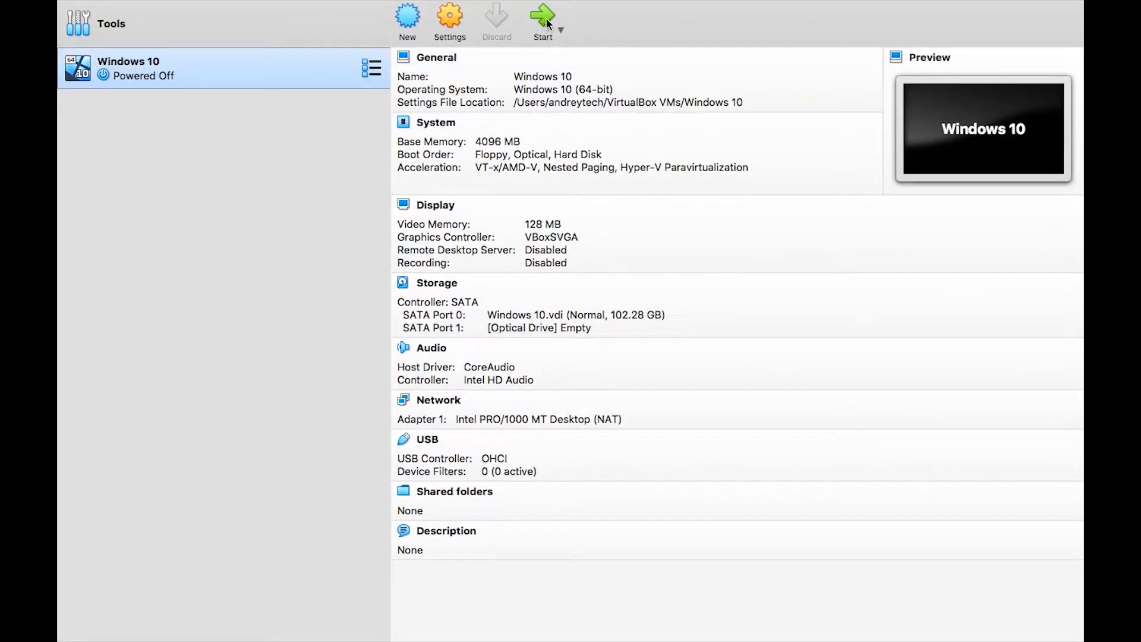
click(543, 19)
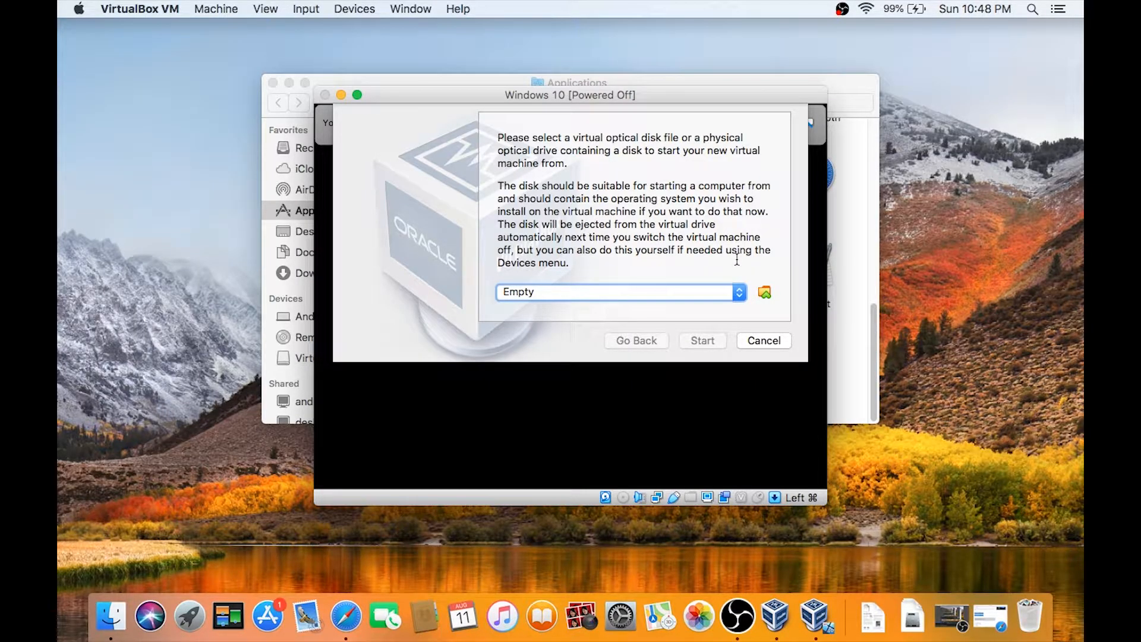
click(765, 292)
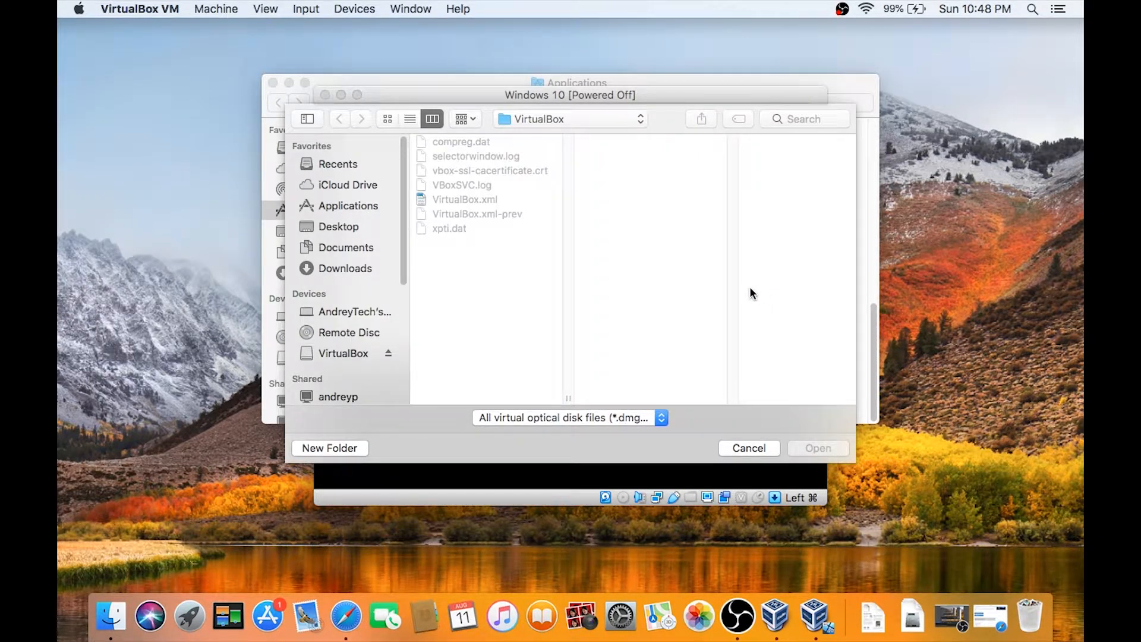
click(344, 270)
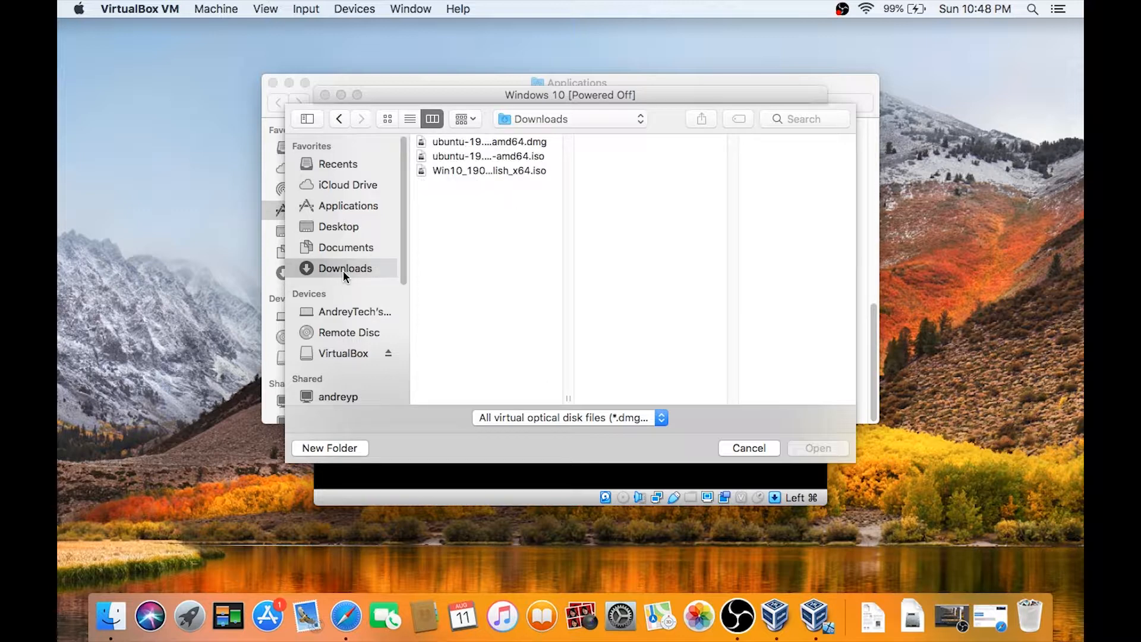
click(493, 172)
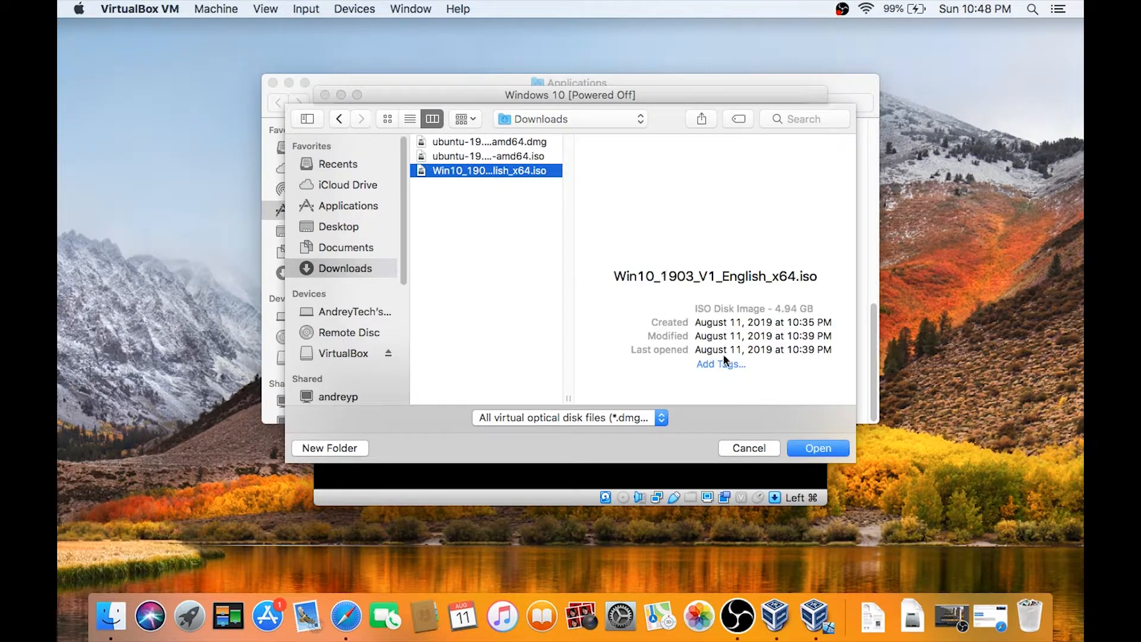
click(830, 449)
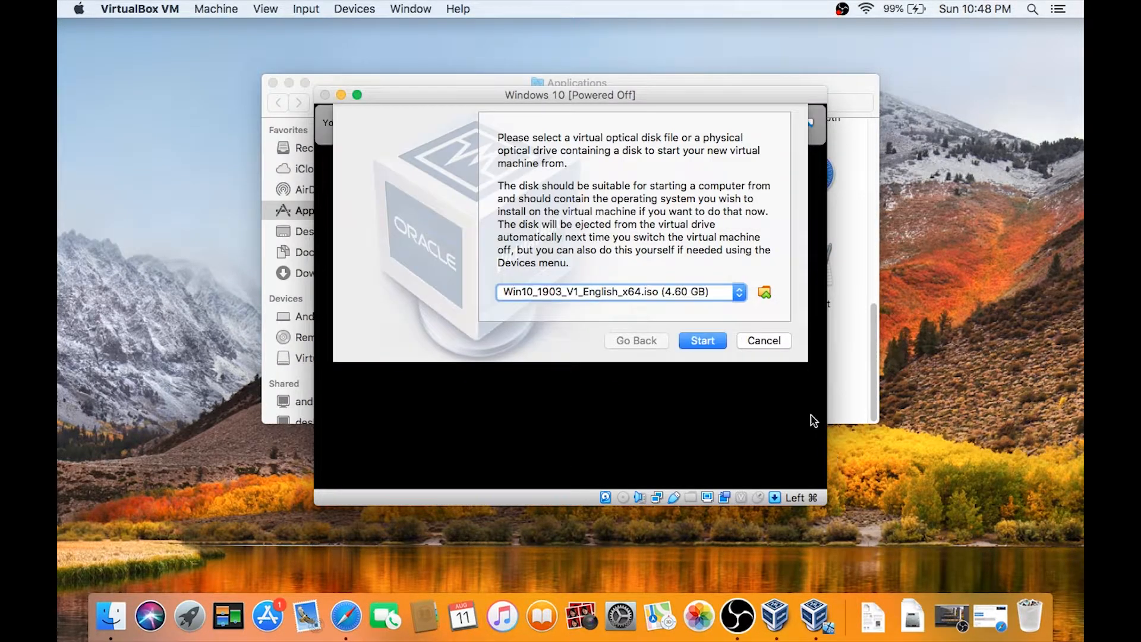
click(708, 341)
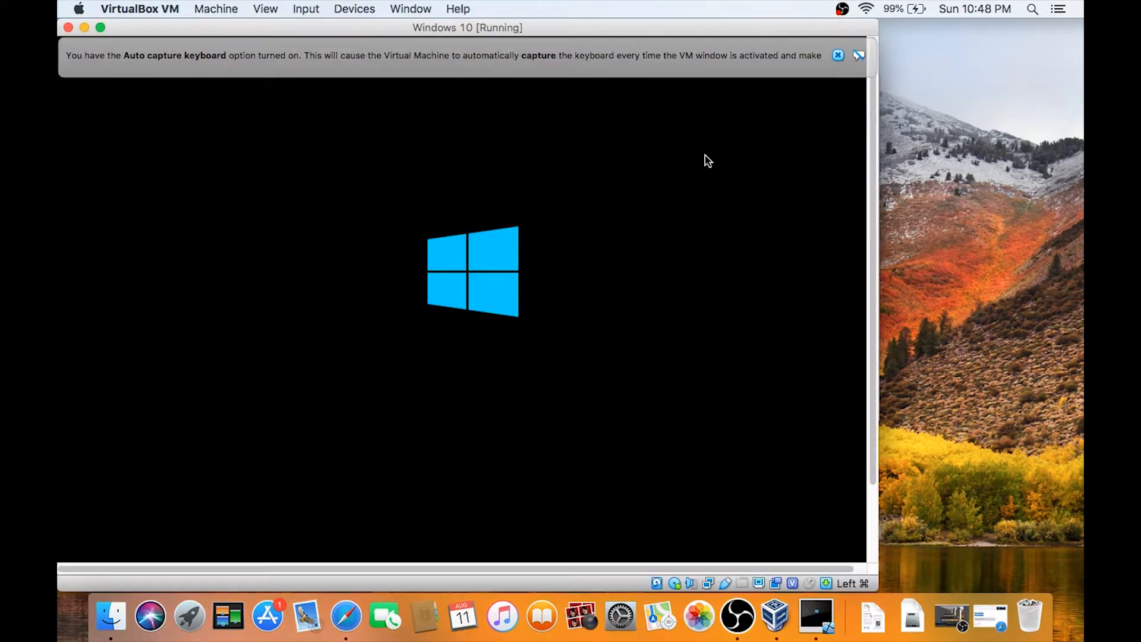
Reposition the virtual machine window and start the Windows installation with English (United States) and the US keyboard
drag(410, 27, 502, 27)
click(191, 27)
click(538, 217)
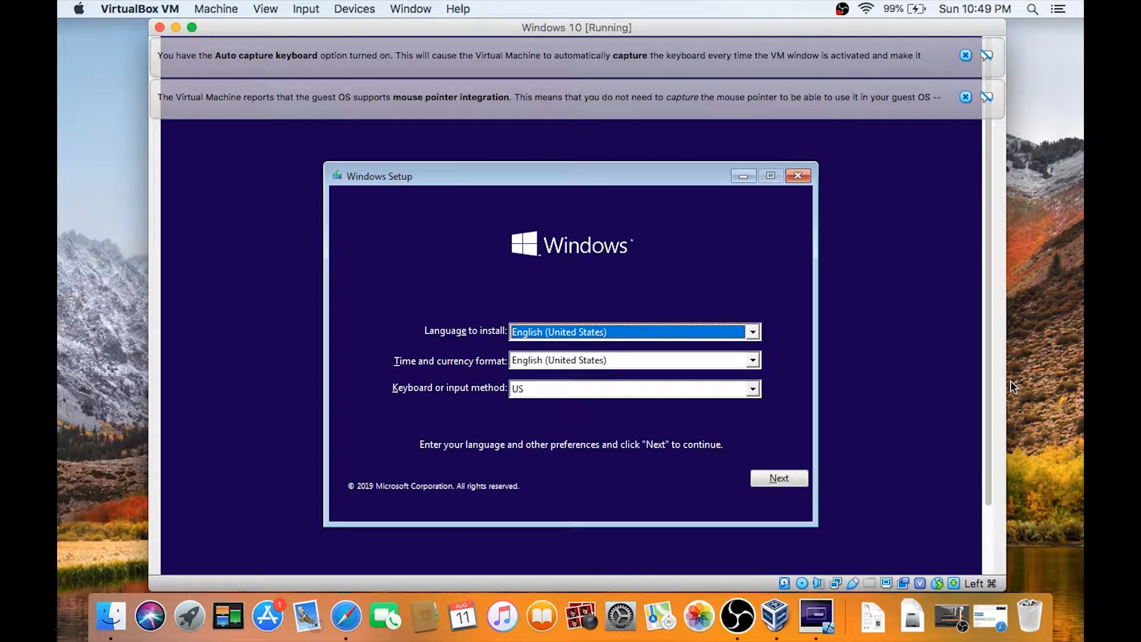
click(786, 476)
click(575, 352)
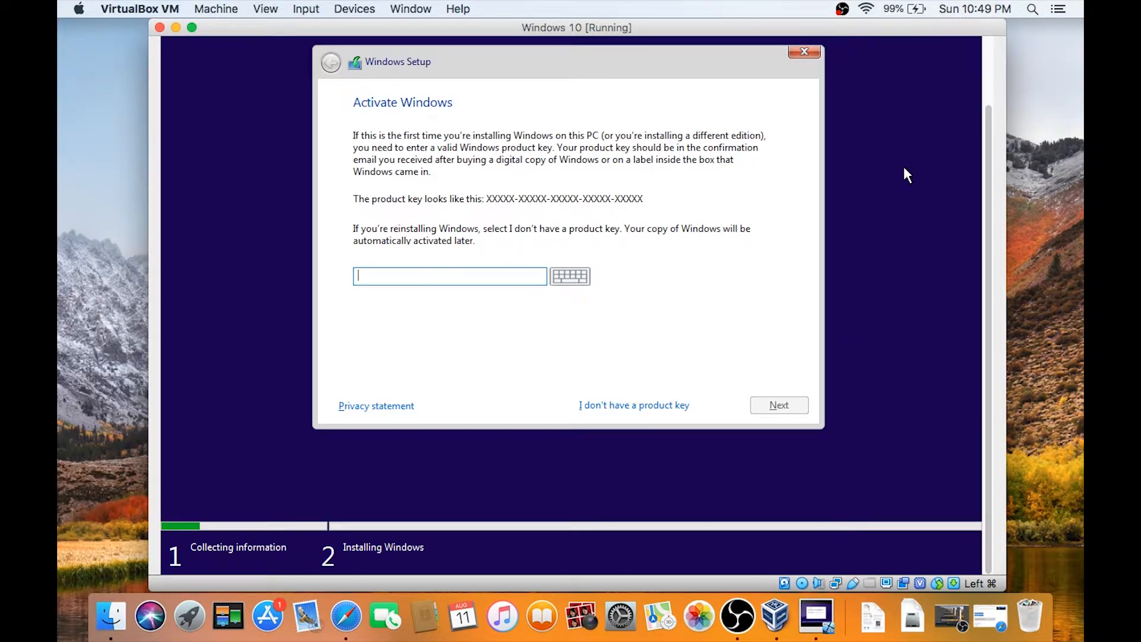
Continue Windows Setup without a product key and choose Windows 10 Pro as the edition to install
click(640, 405)
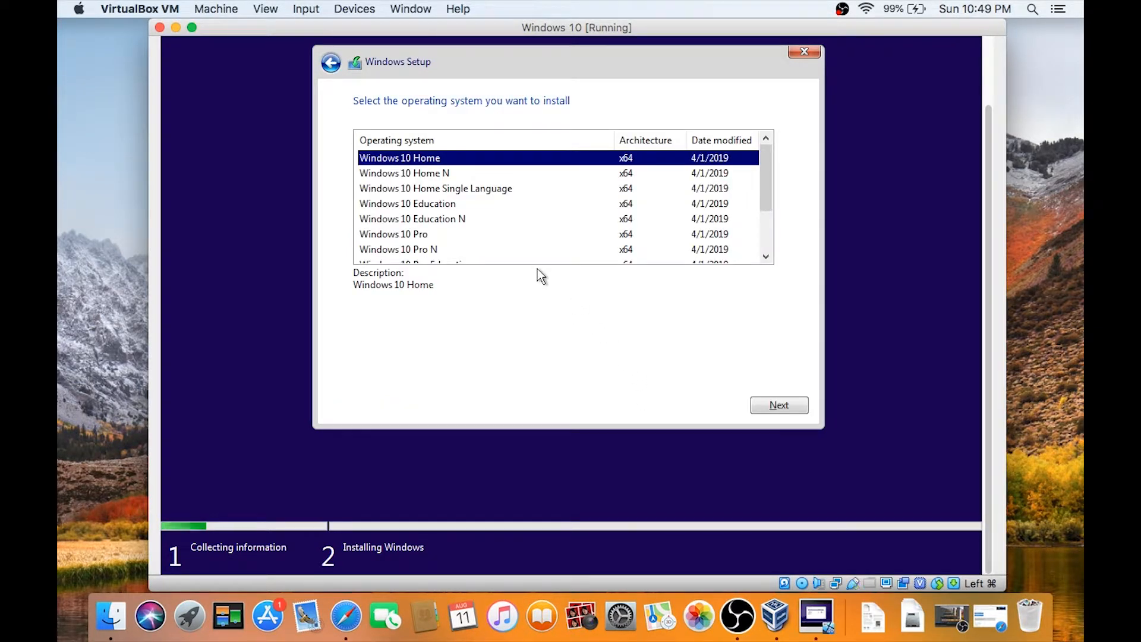
click(425, 236)
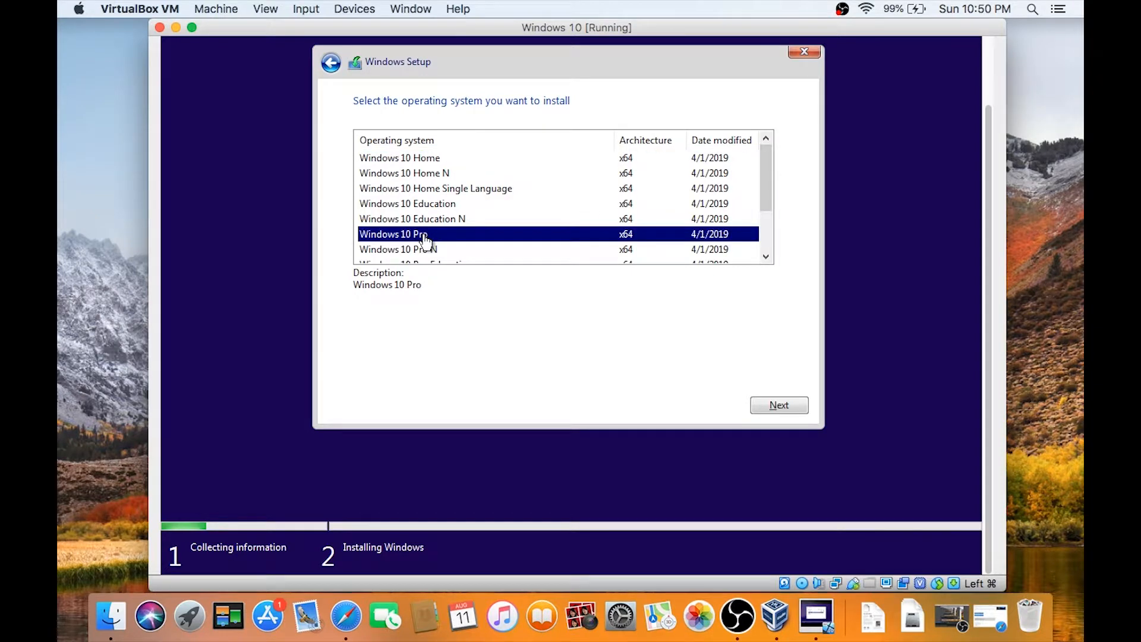
click(775, 405)
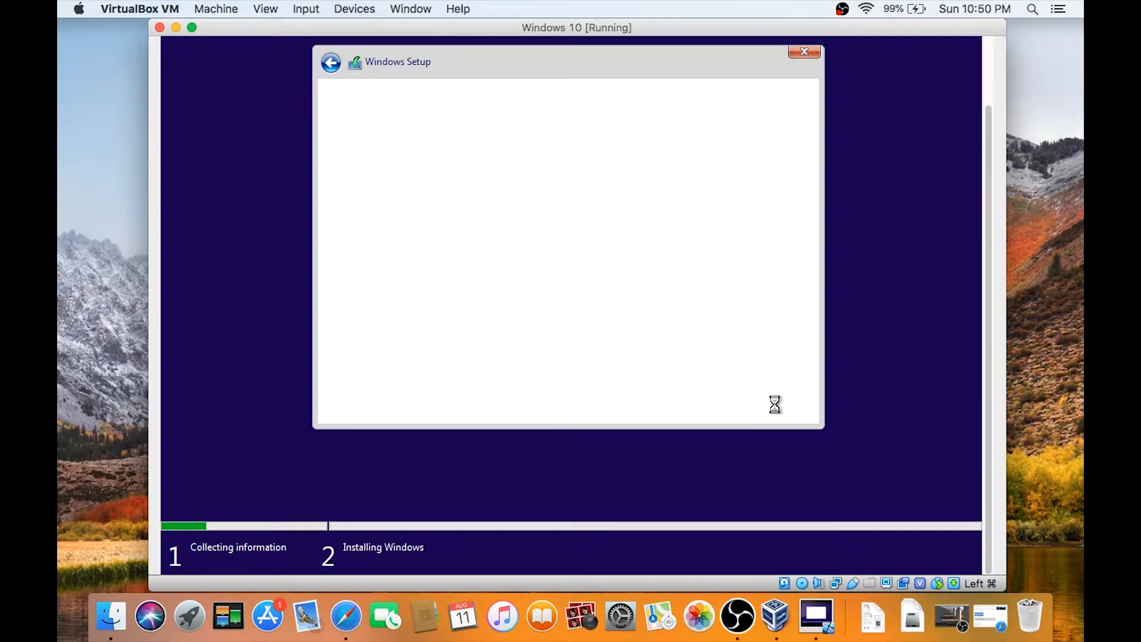
Accept the license terms and begin a custom installation of Windows on Drive 0 Unallocated Space
click(425, 371)
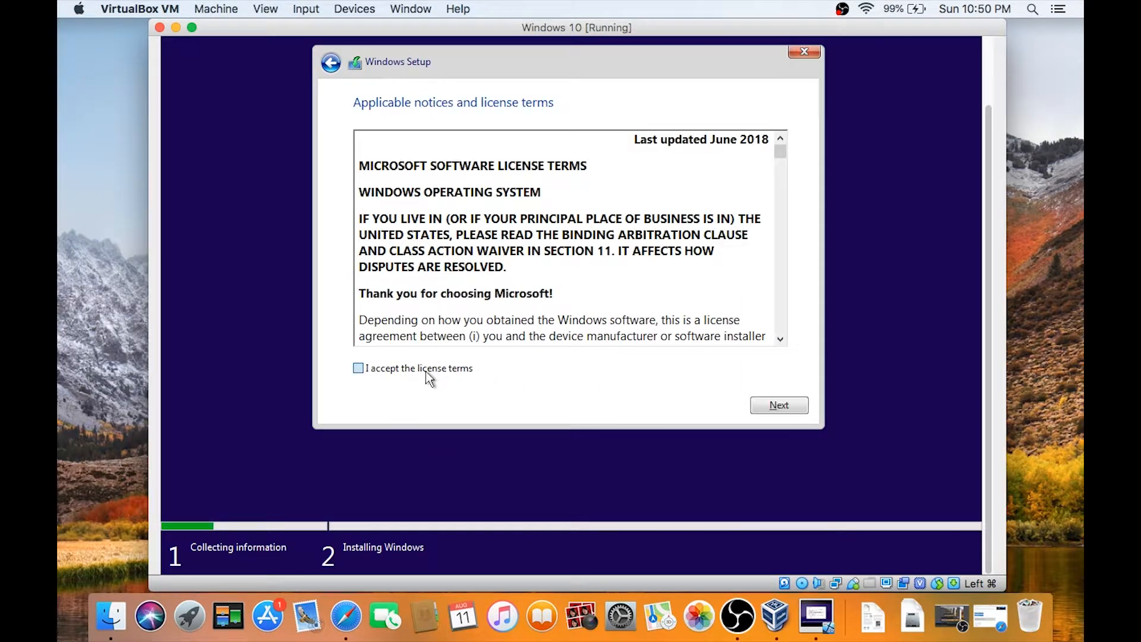
click(784, 405)
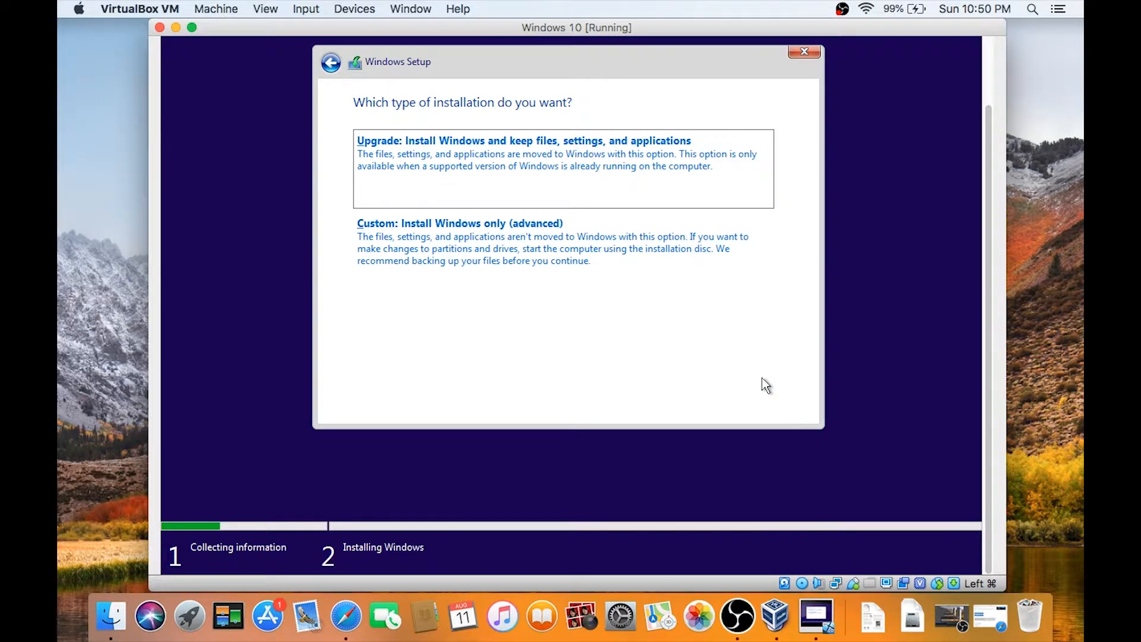
click(461, 243)
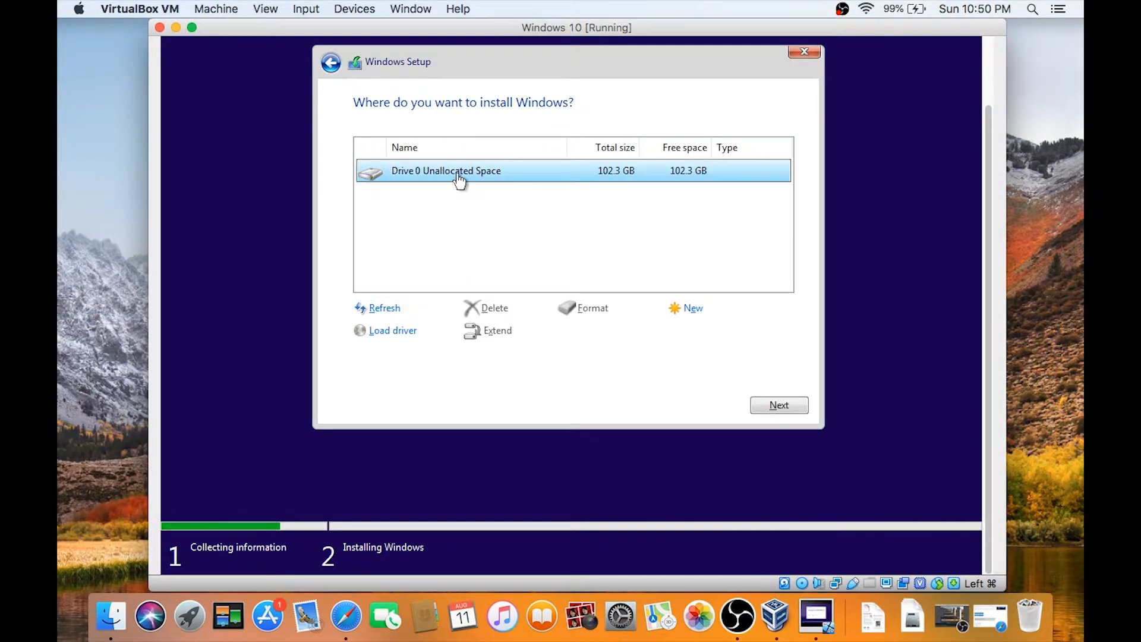
click(794, 405)
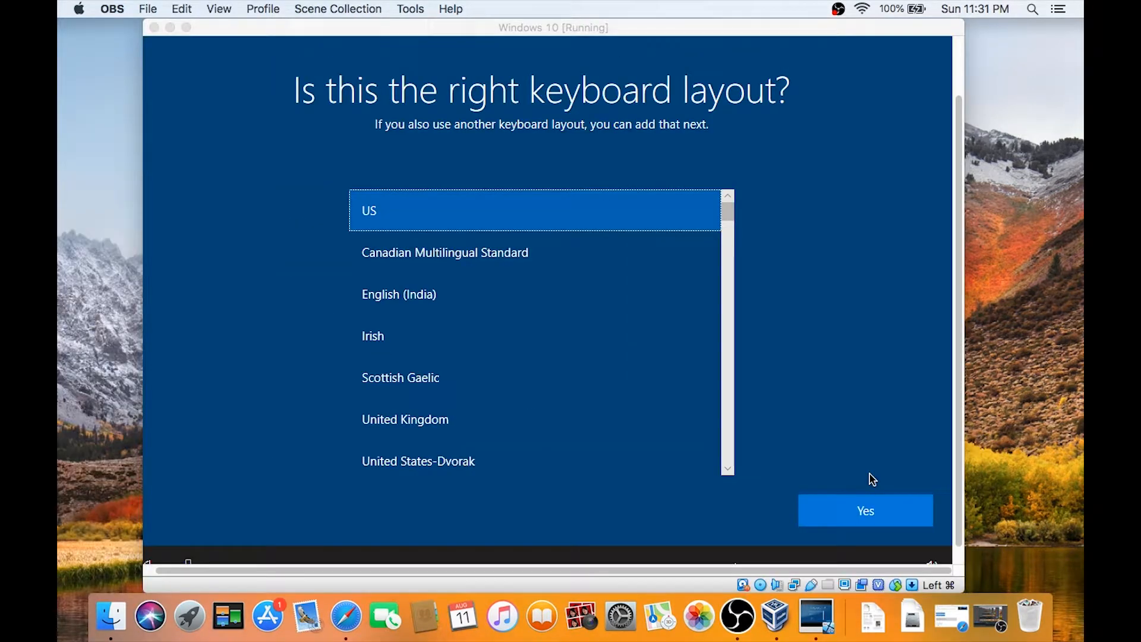
Confirm the US keyboard layout and skip adding a second layout
click(873, 519)
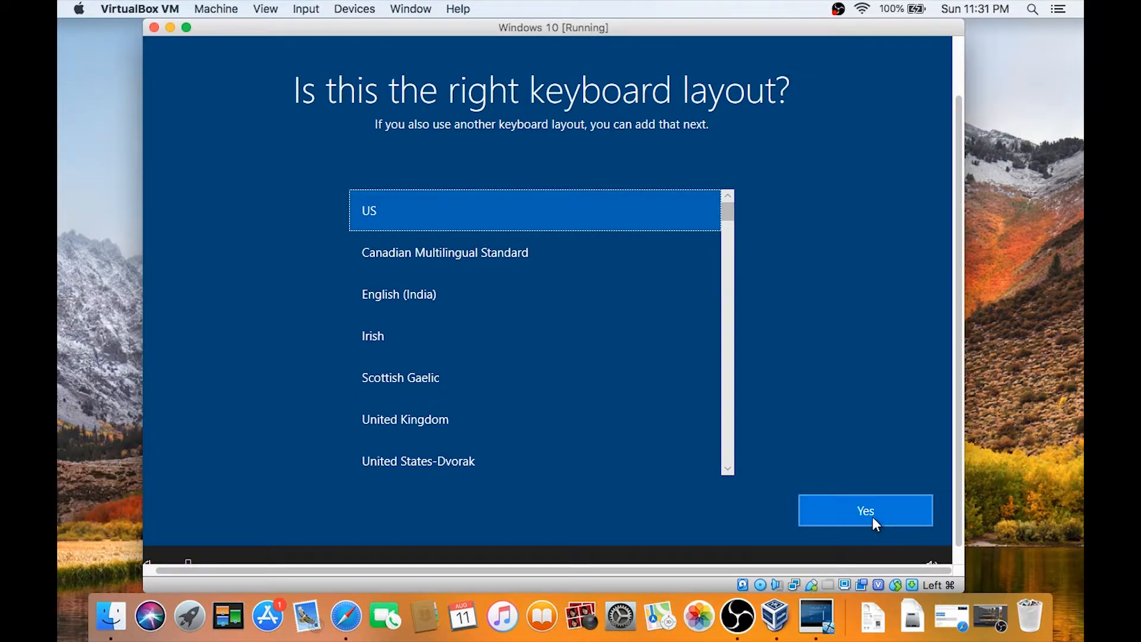
click(872, 516)
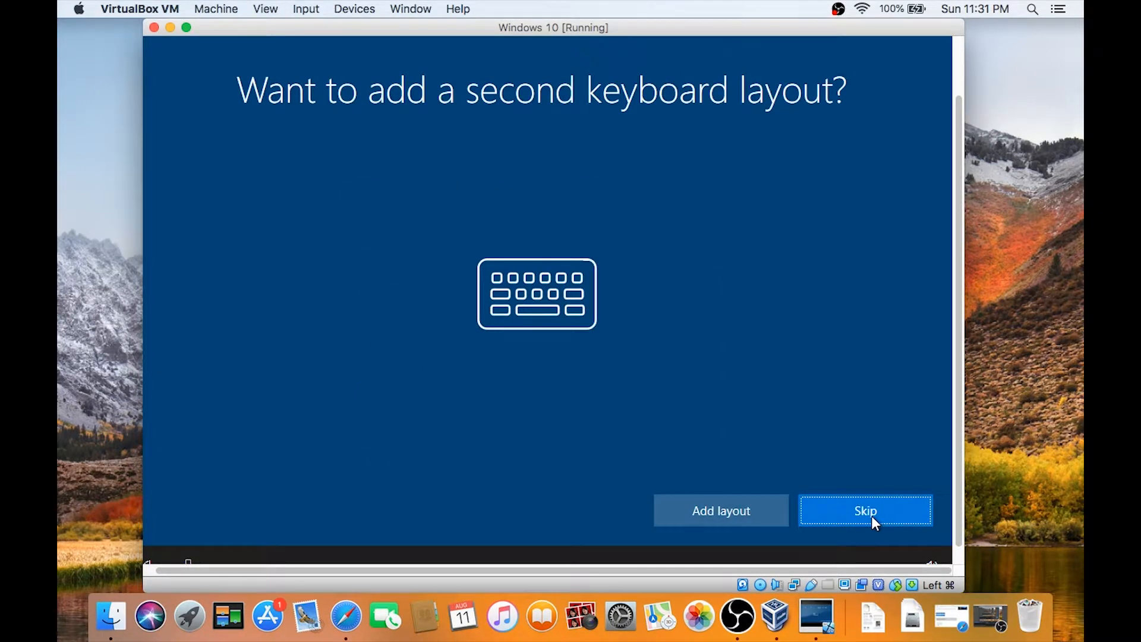
click(865, 516)
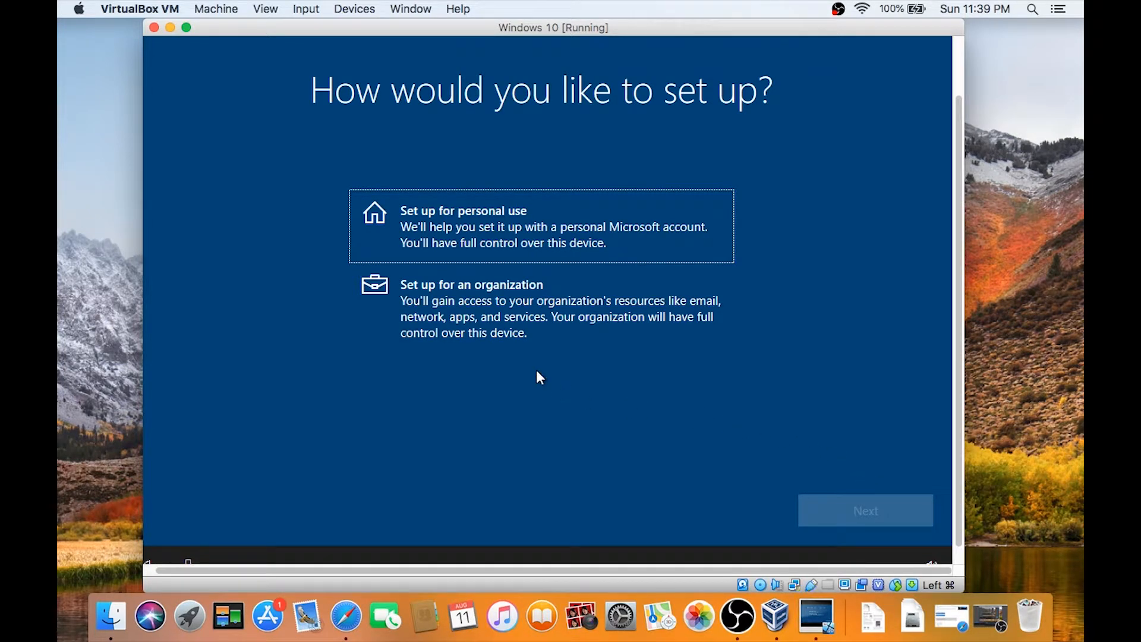
Set up Windows for an organization and create an account named user with the password left blank
click(496, 325)
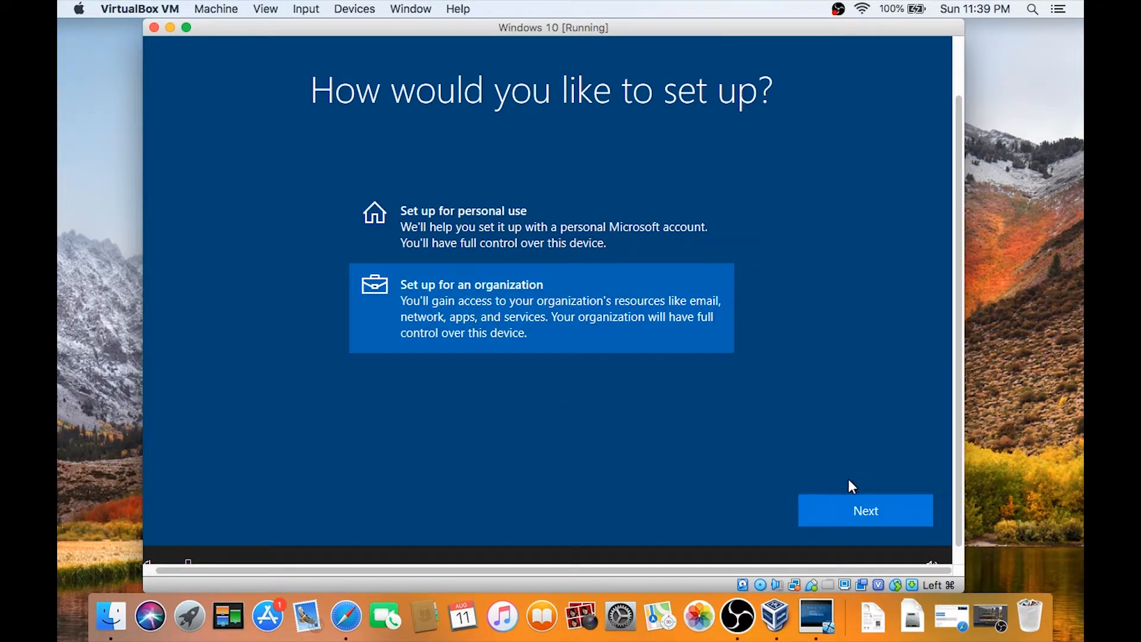
click(860, 509)
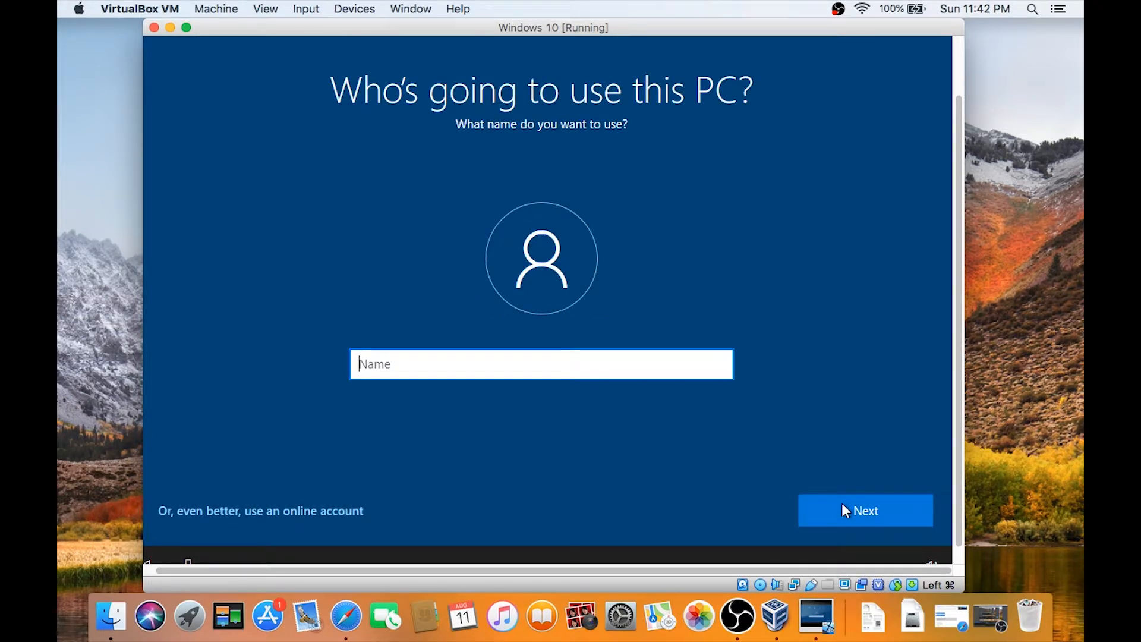
text(user)
click(843, 506)
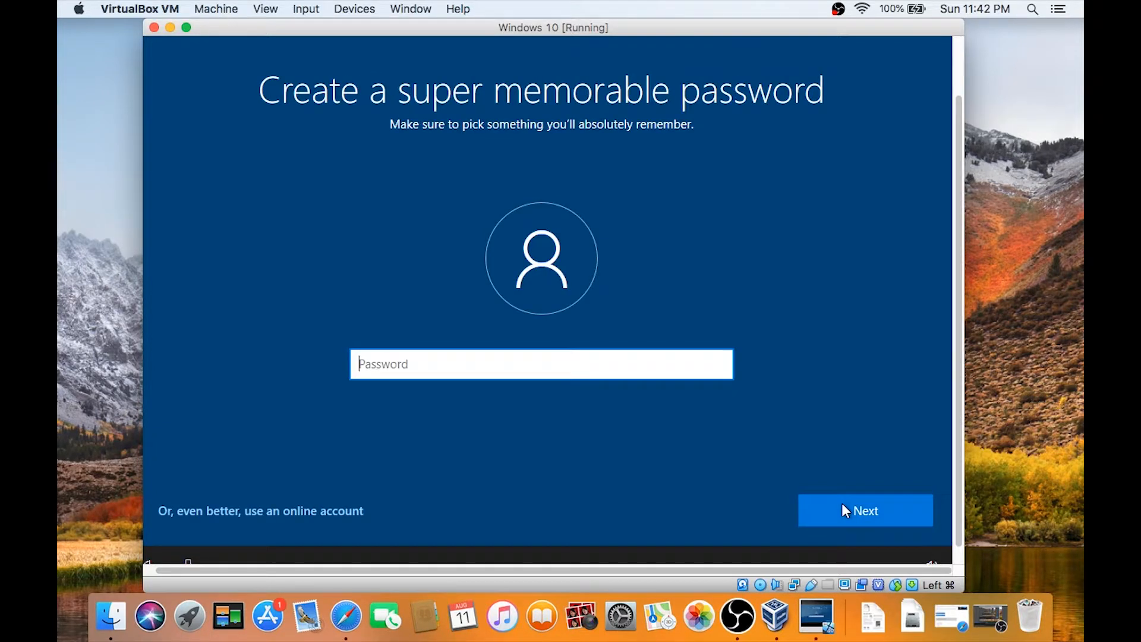
click(843, 506)
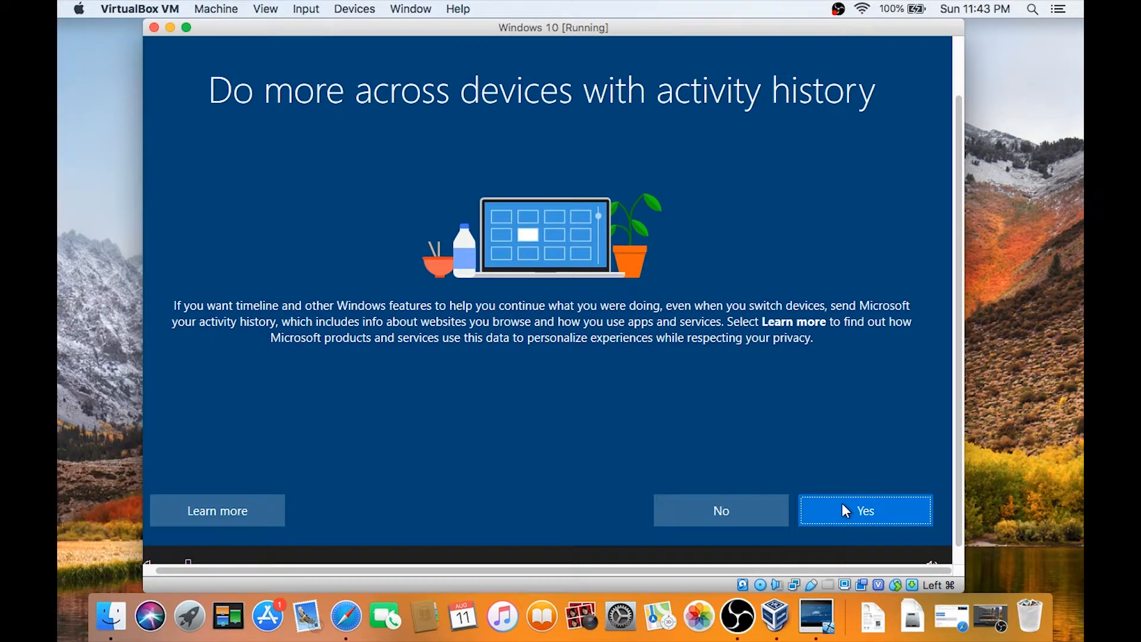
Decline activity history, switch off all the device privacy settings with diagnostic data set to Basic, and accept them
click(741, 509)
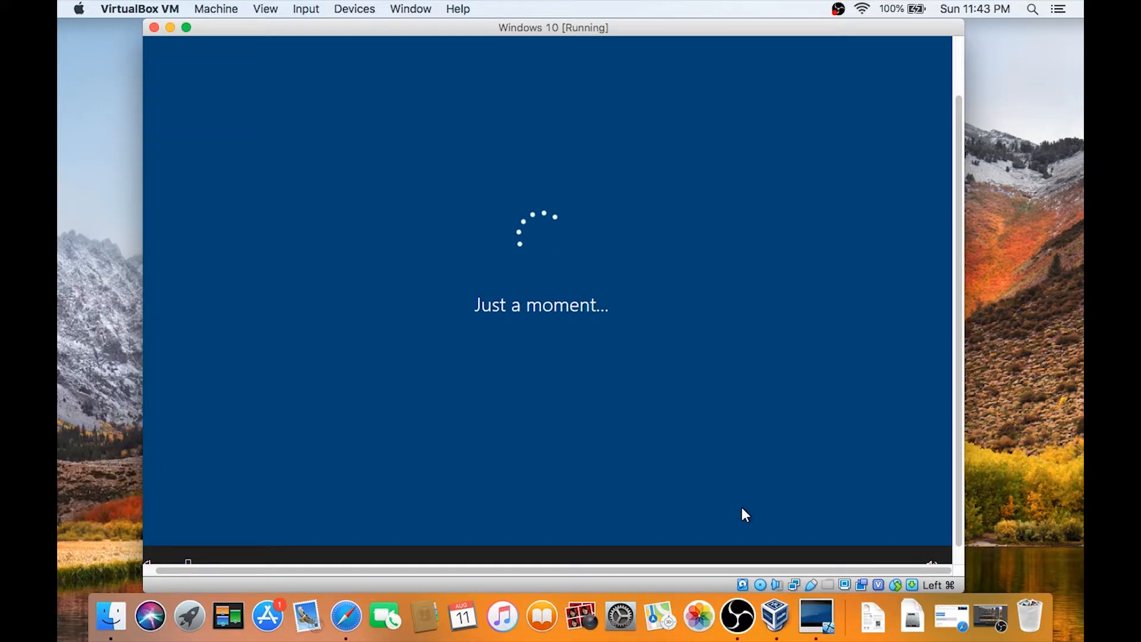
click(743, 510)
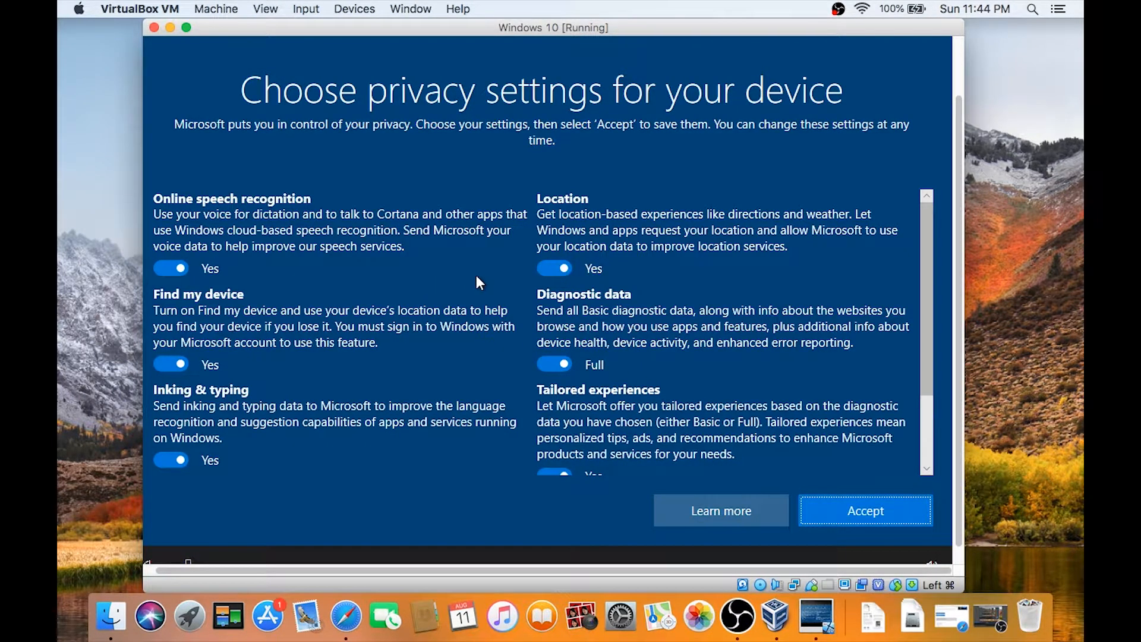
click(173, 269)
click(174, 378)
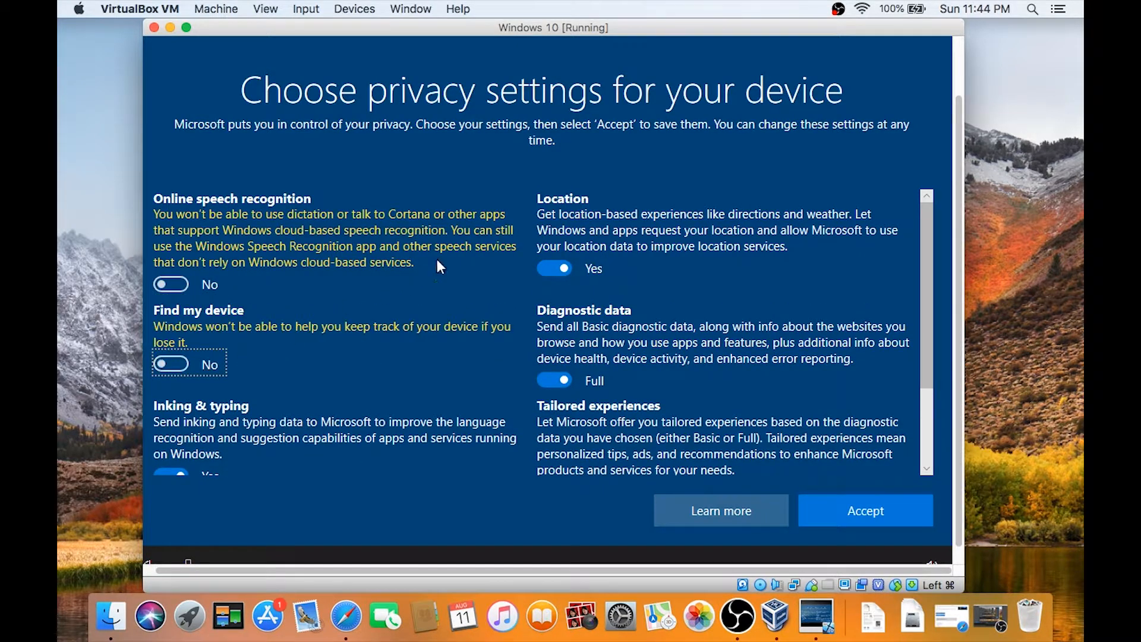
click(554, 265)
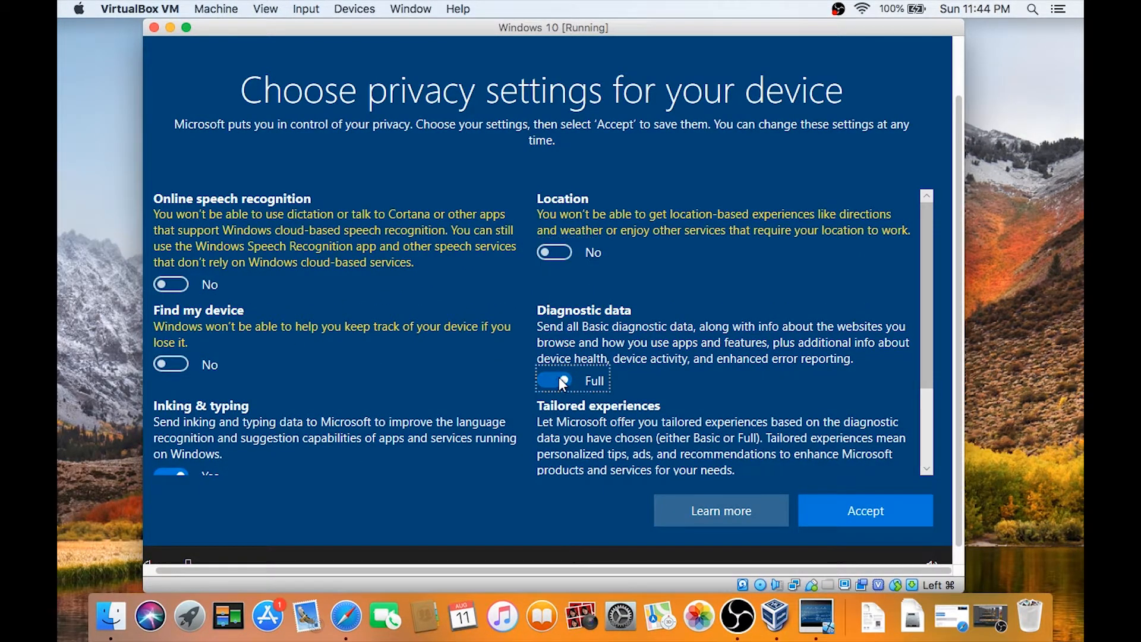
click(559, 379)
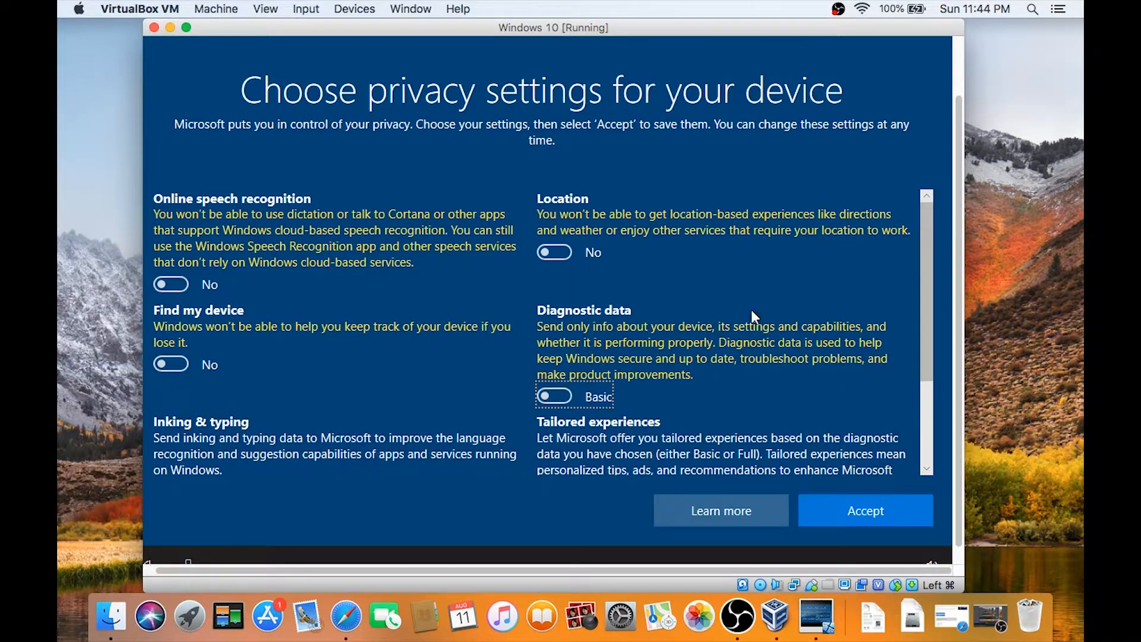
drag(919, 269, 931, 446)
click(552, 378)
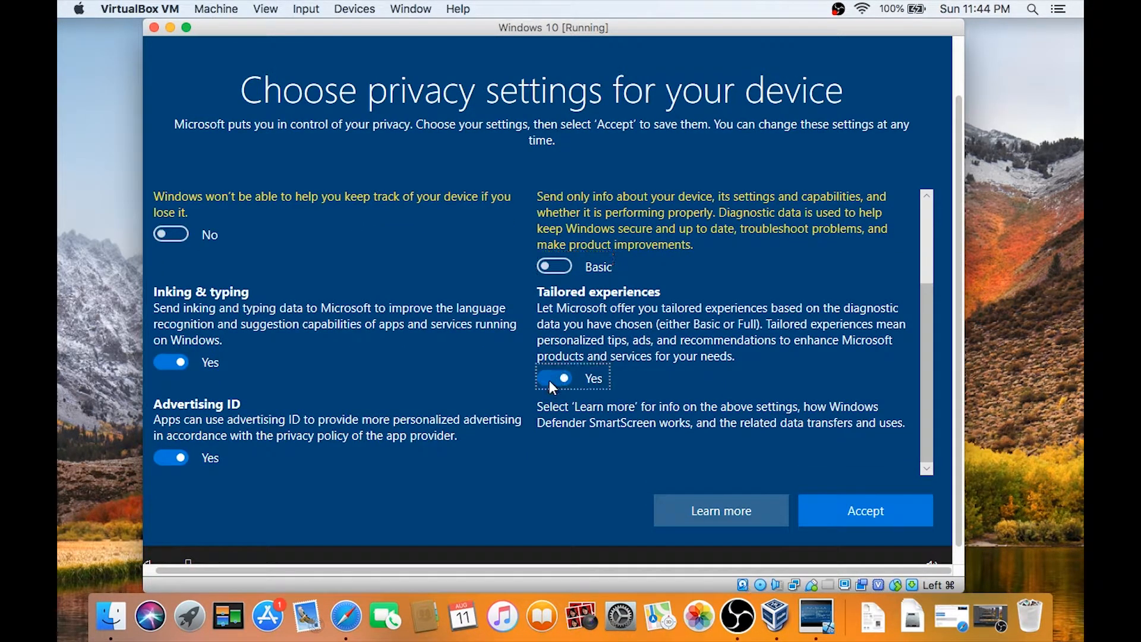
click(176, 377)
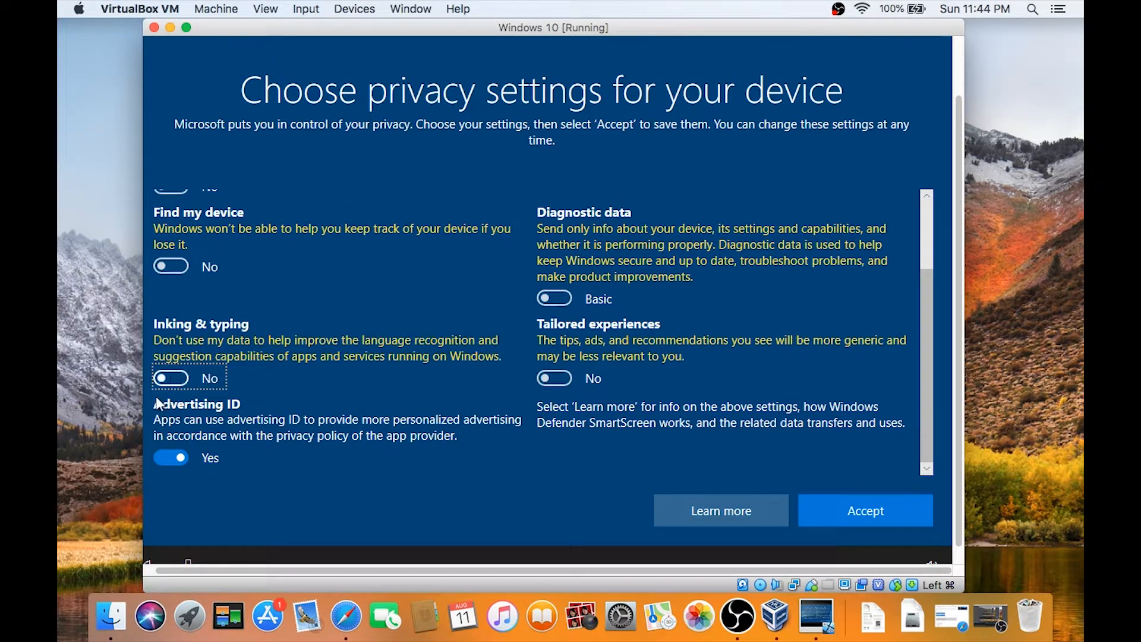
click(170, 455)
click(878, 506)
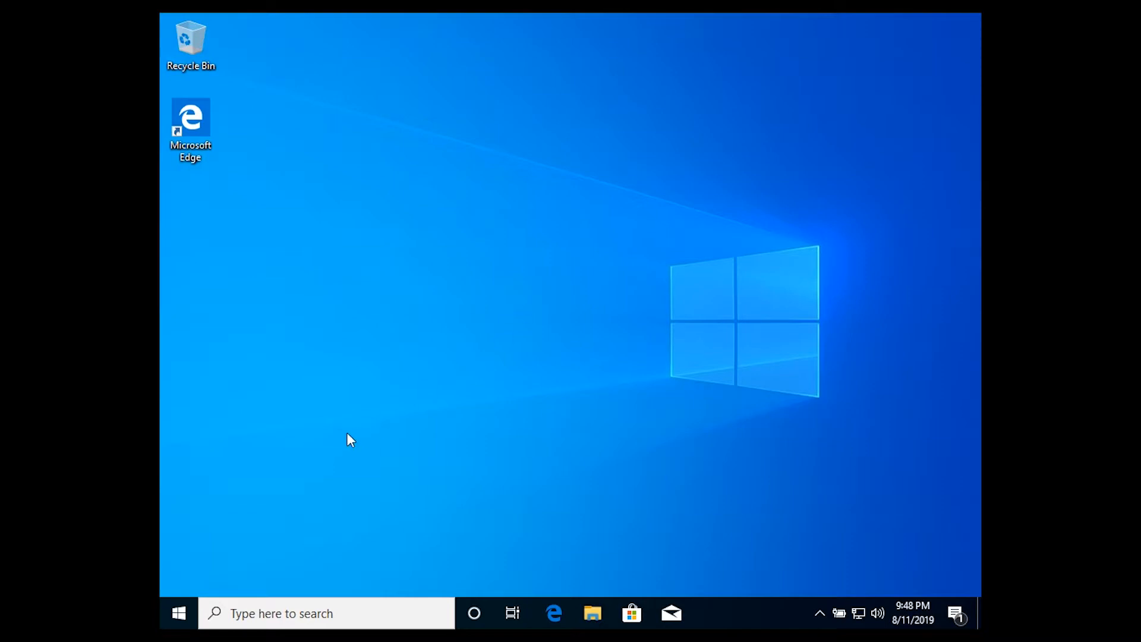
Shut down Windows inside the virtual machine and reopen VirtualBox from the Applications folder
right_click(170, 608)
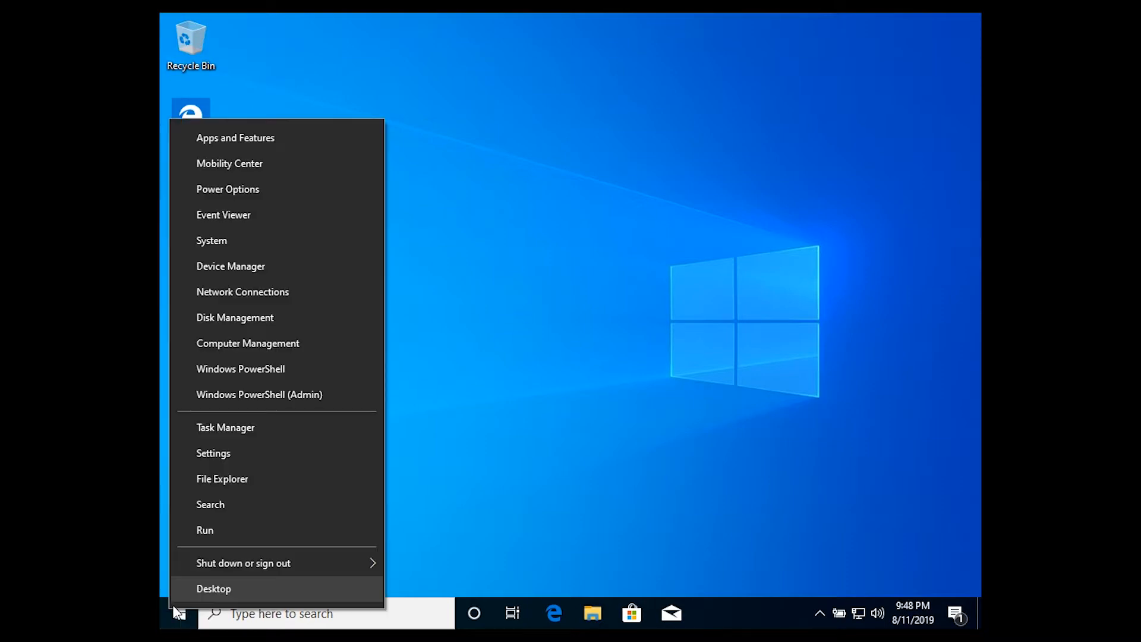
mouse_move(252, 568)
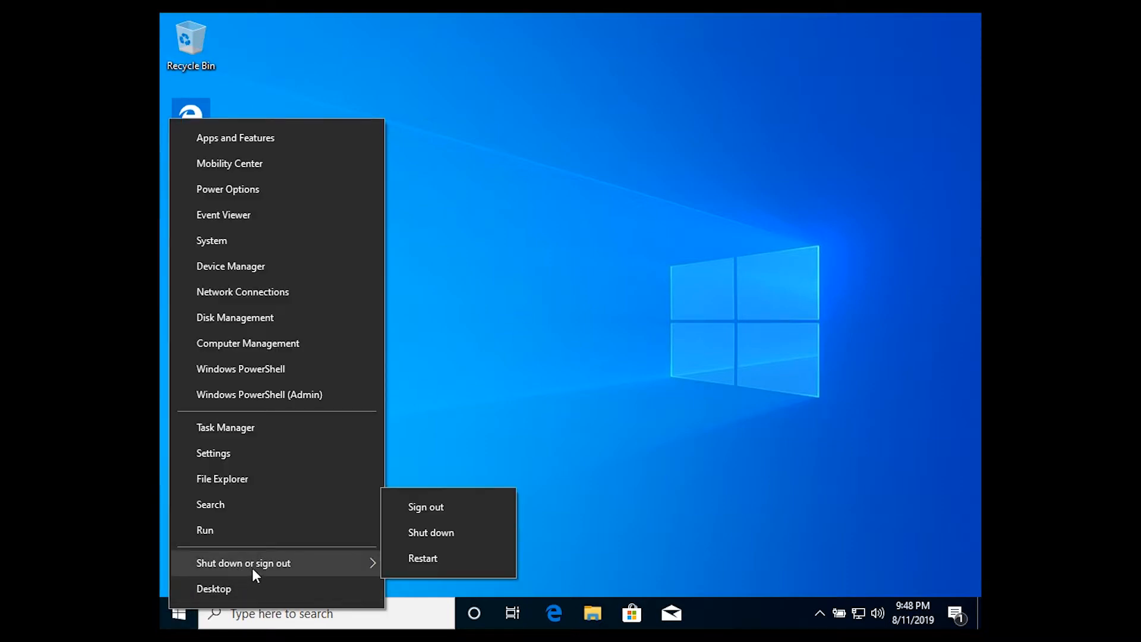
click(428, 533)
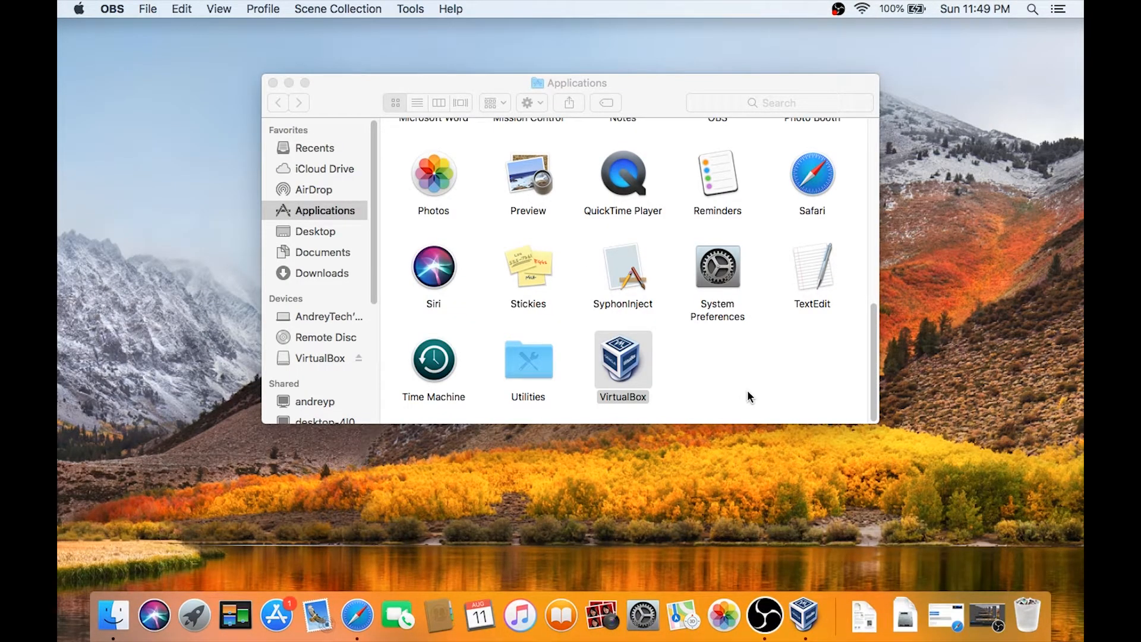
double_click(643, 365)
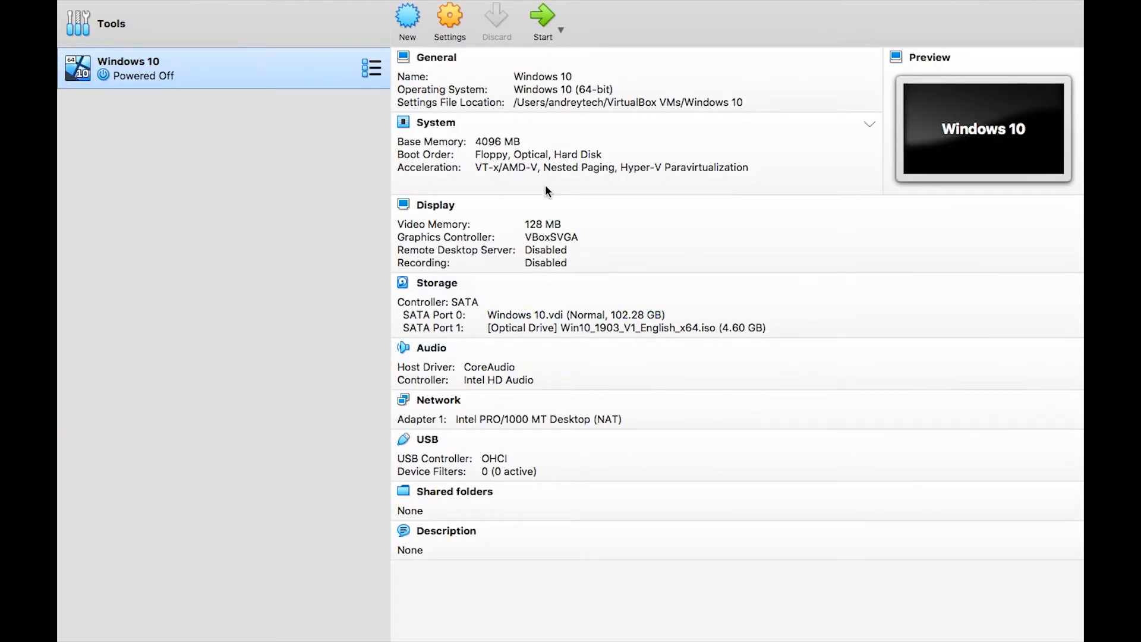